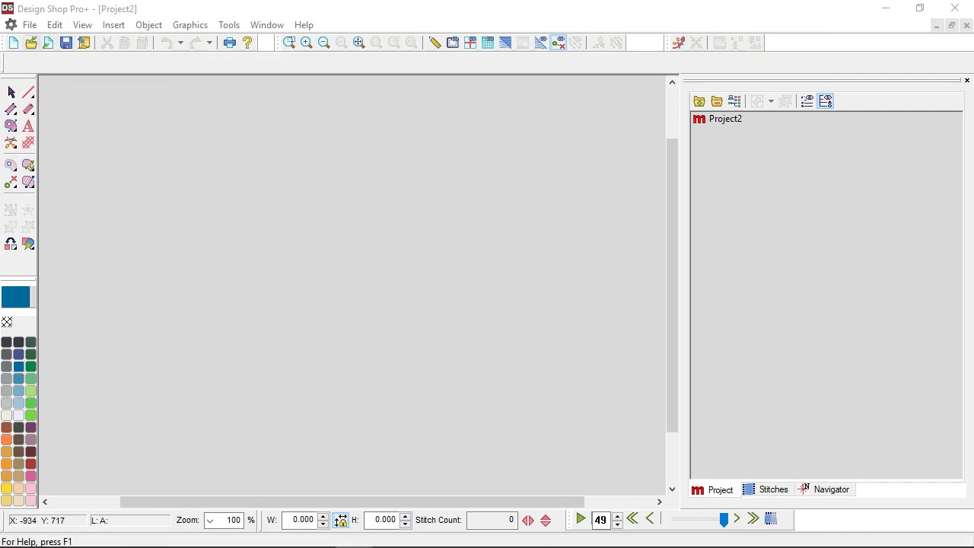
Open the Columns.bmp template image from the Open dialog.
key(ctrl+o)
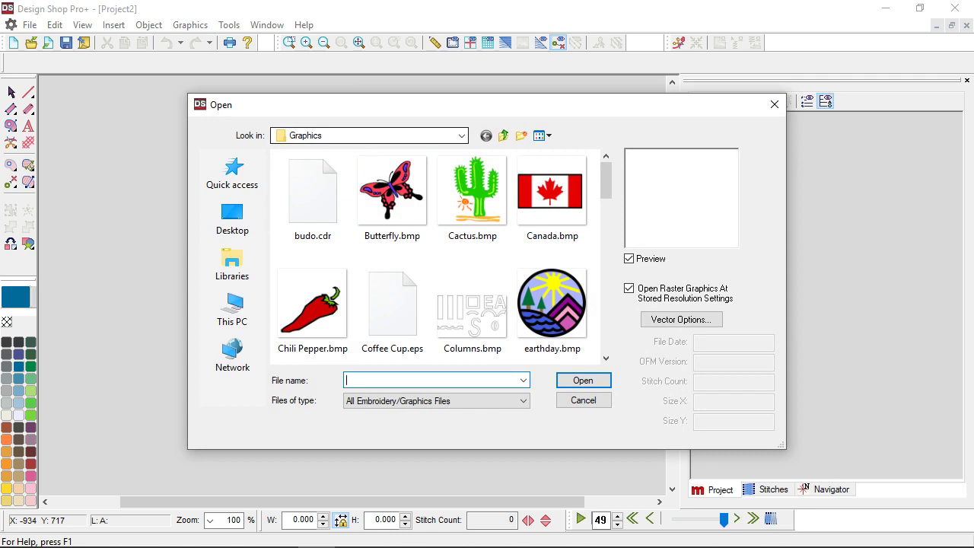
click(468, 308)
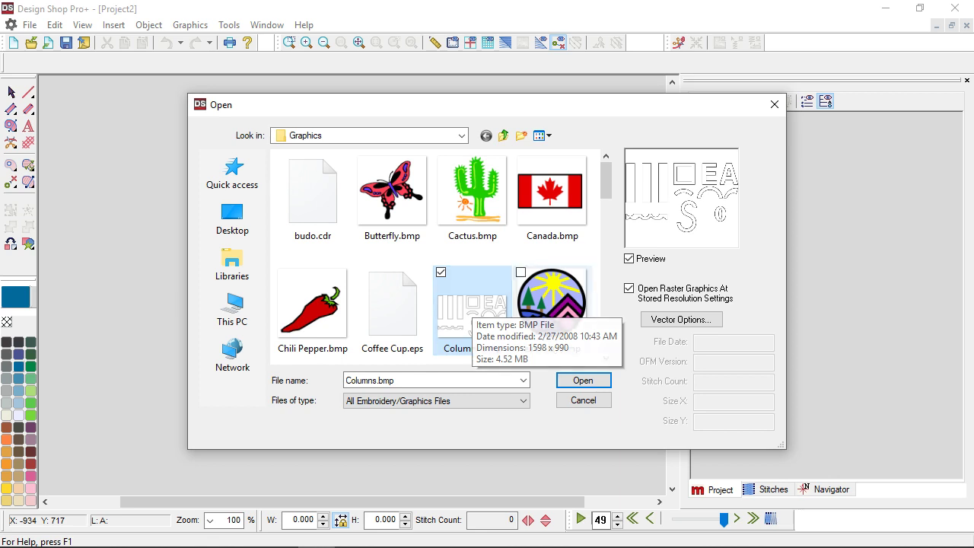
click(583, 379)
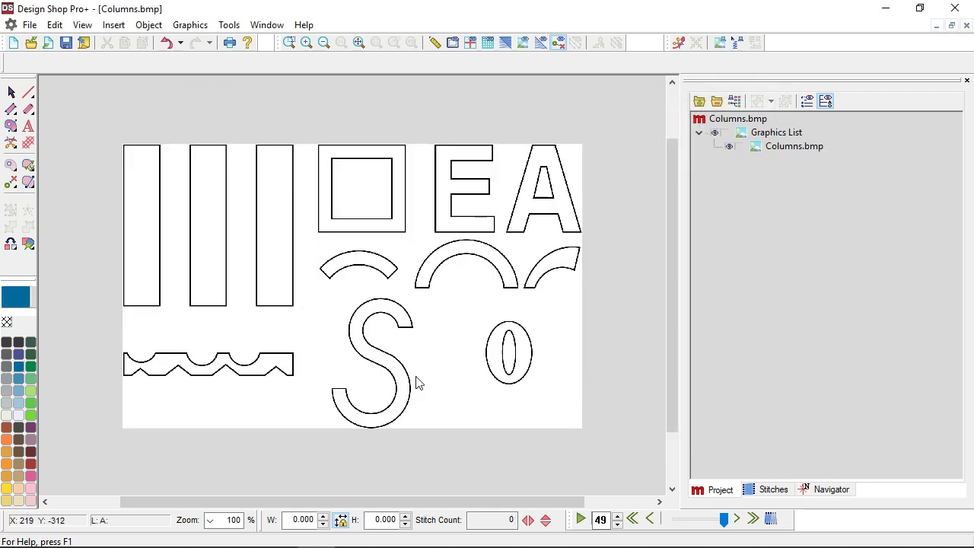
Resize the Columns.bmp template to 2.496 wide by 1.543 high, then deselect it.
click(769, 148)
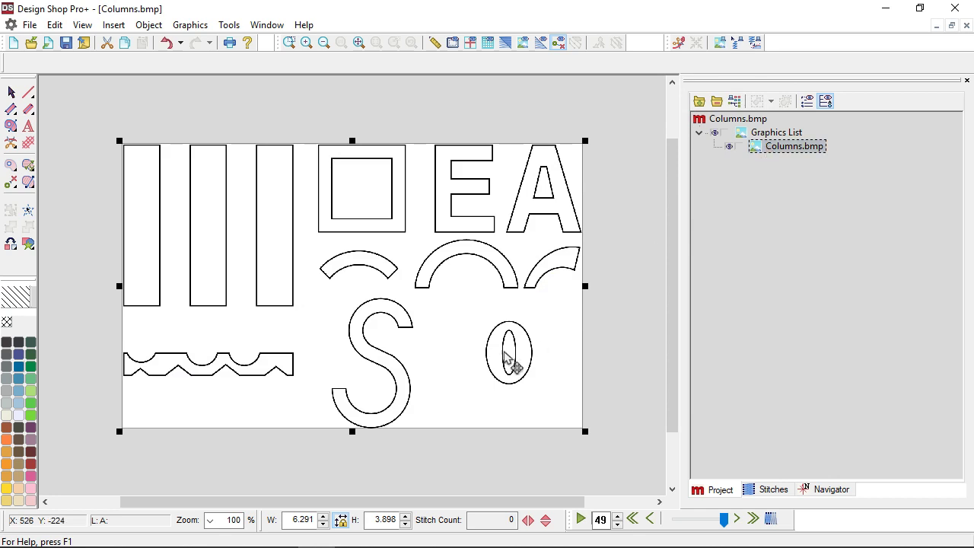
double_click(301, 519)
text(2.496)
key(Return)
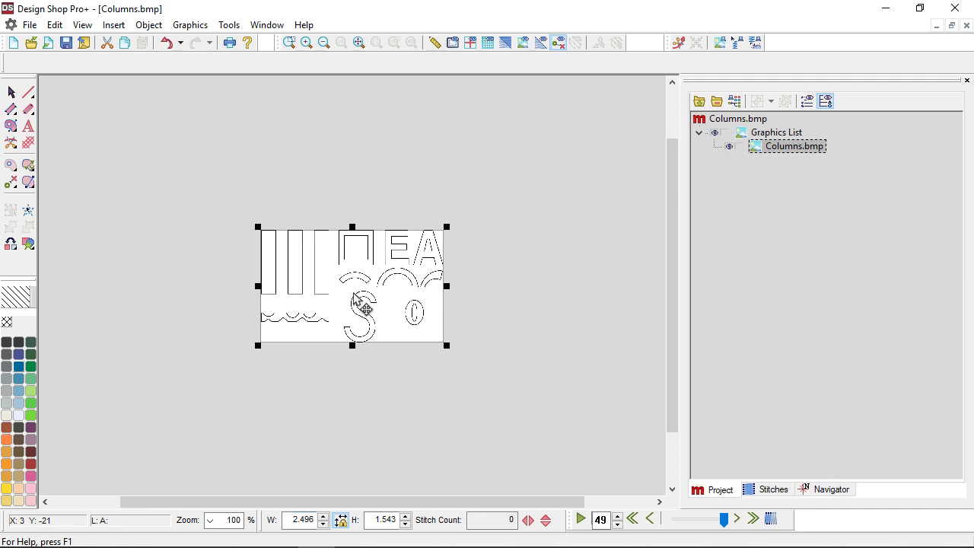
scroll(362, 298, up, 3)
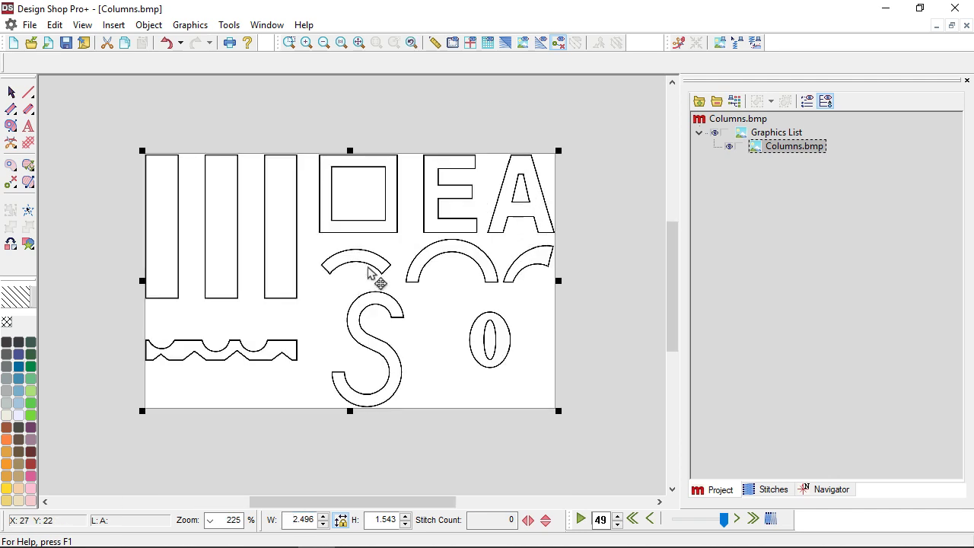
scroll(368, 274, up, 1)
scroll(373, 279, down, 1)
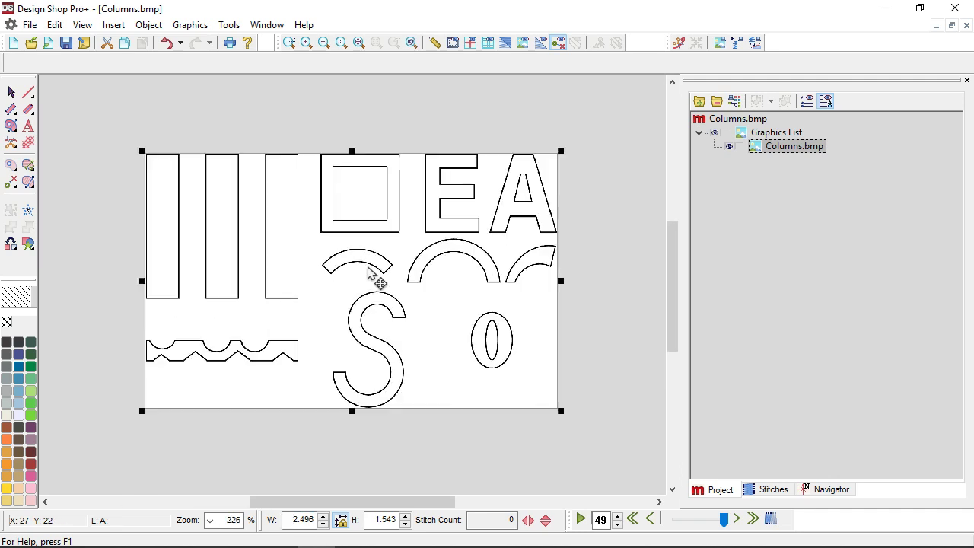
click(305, 138)
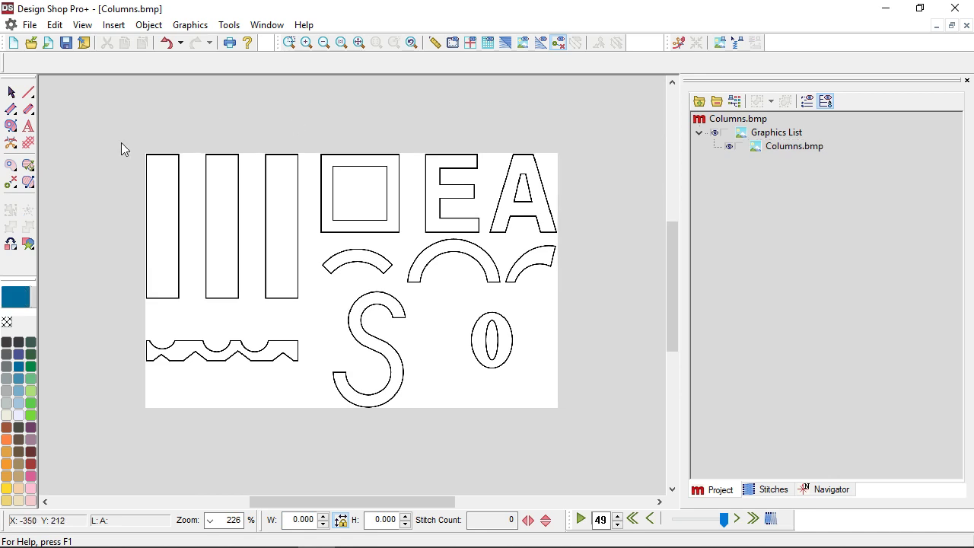
click(28, 92)
Choose the Single Line Center satin input method and zoom in on the three columns.
click(48, 94)
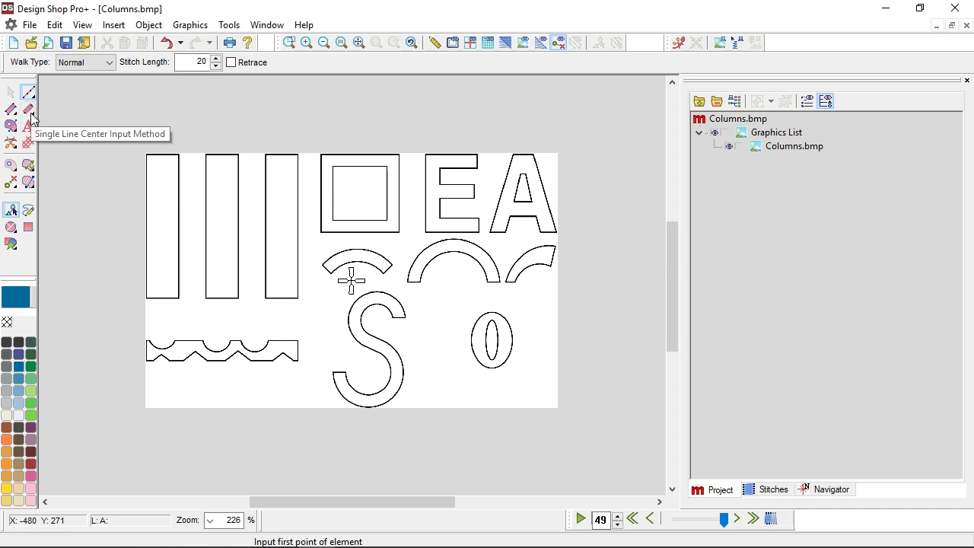
click(31, 114)
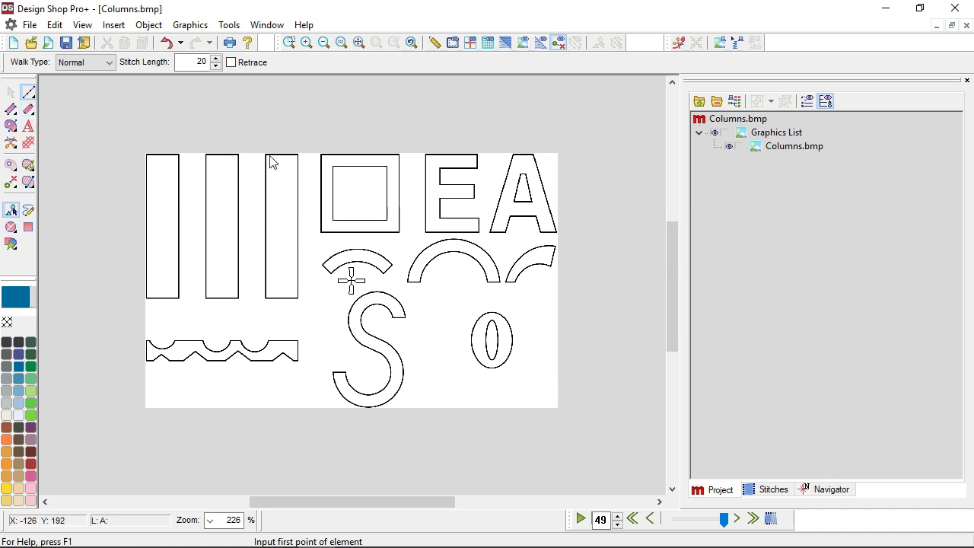
click(29, 110)
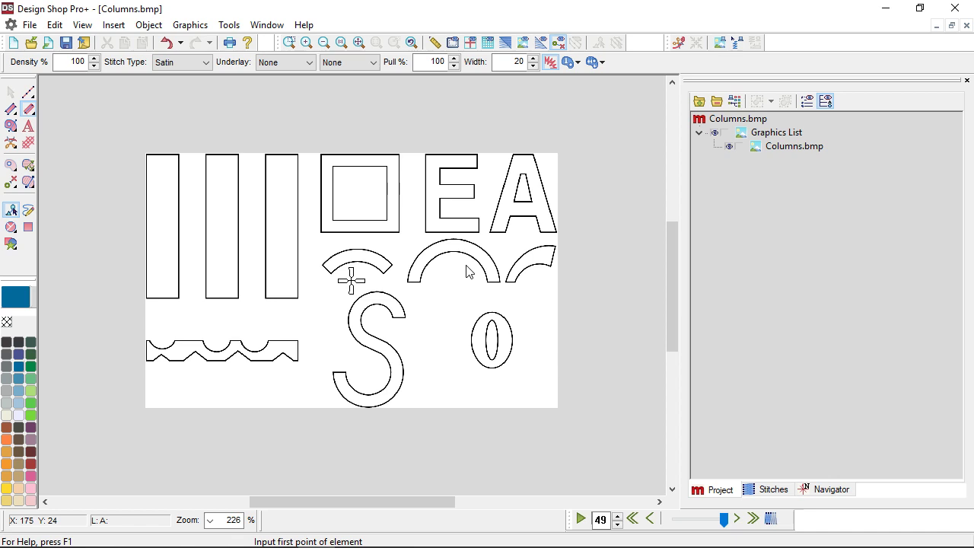
scroll(468, 272, up, 3)
scroll(466, 271, up, 2)
scroll(466, 272, left, 3)
scroll(462, 269, left, 5)
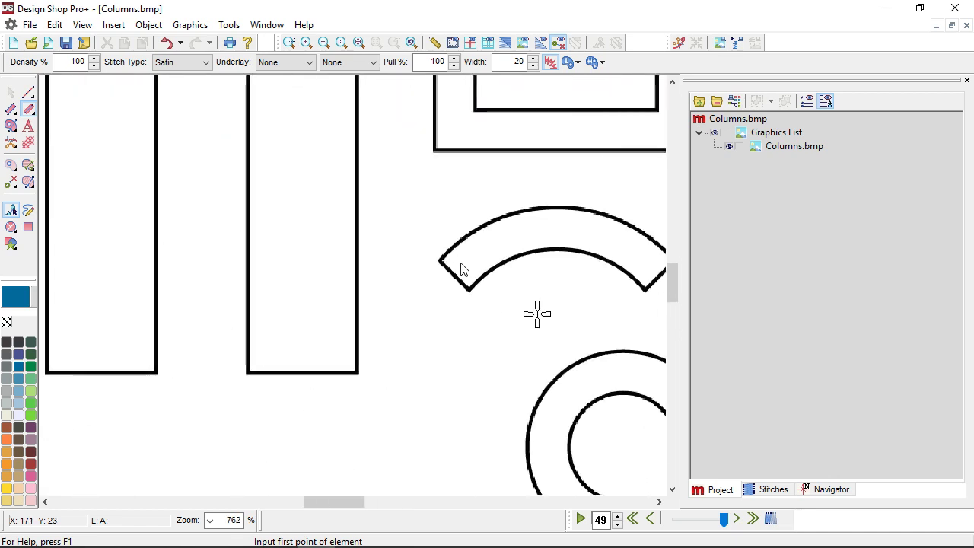
scroll(317, 320, down, 1)
scroll(318, 311, up, 1)
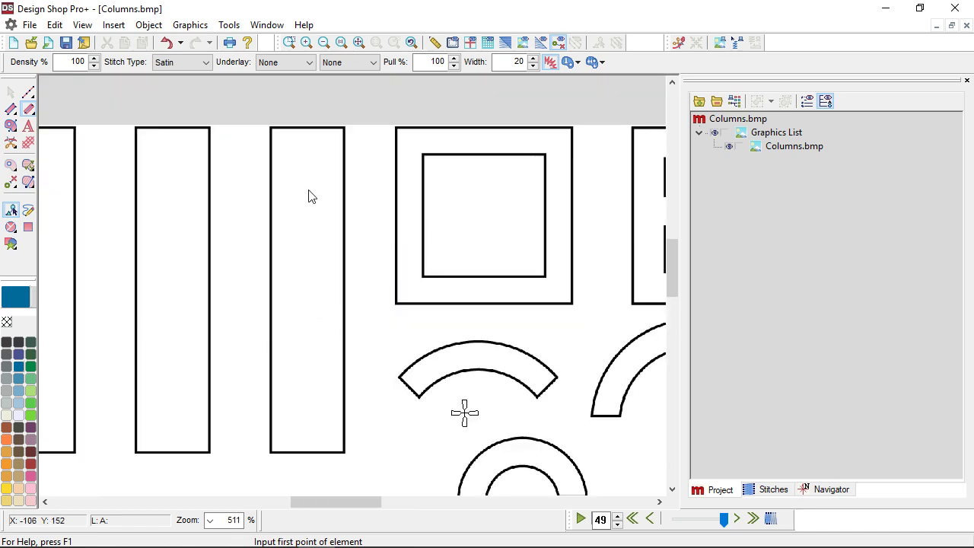
Digitize a satin column down the rightmost column's center and turn on realistic stitch view.
click(306, 126)
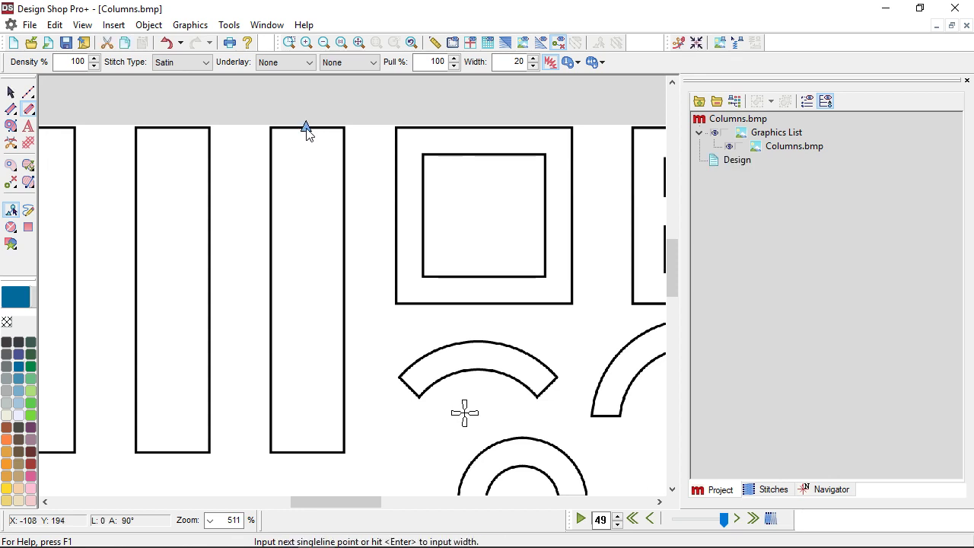
click(306, 453)
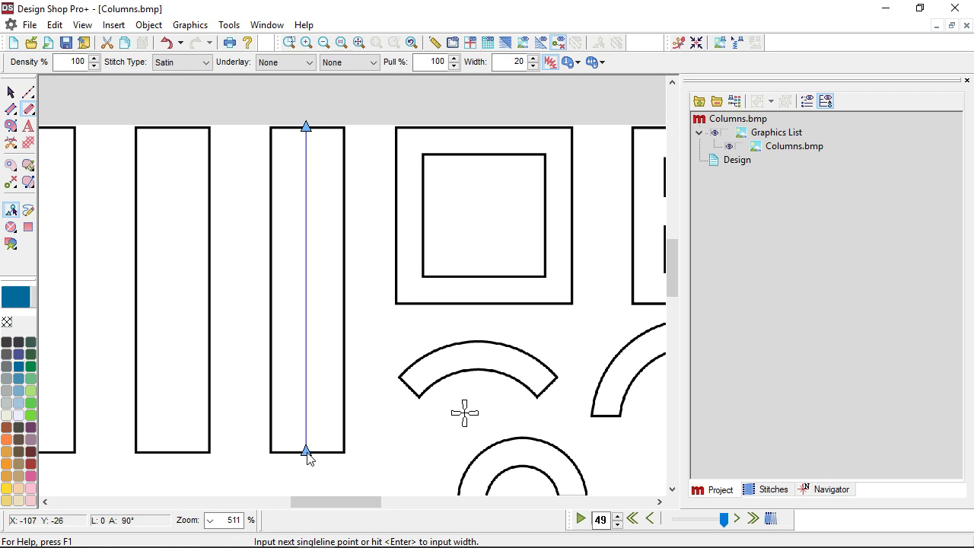
key(Return)
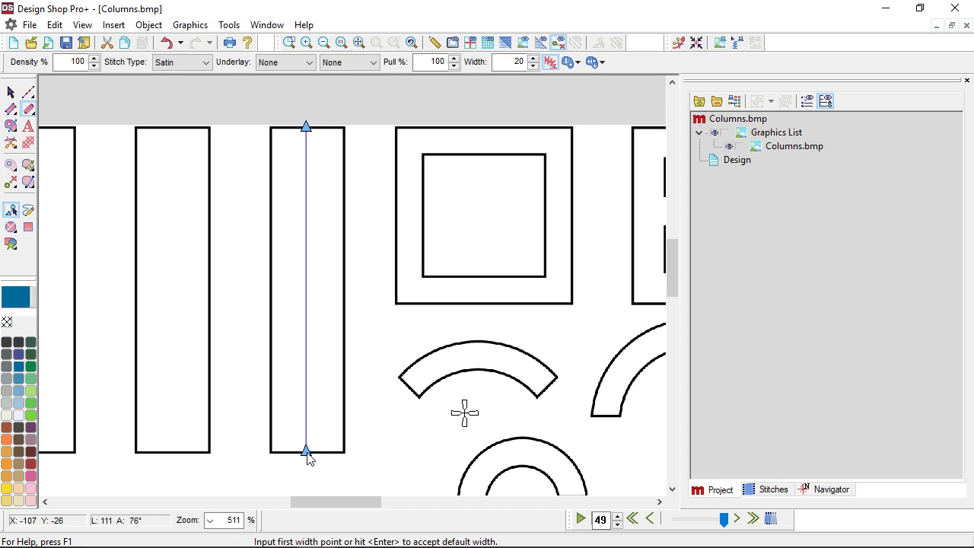
click(270, 410)
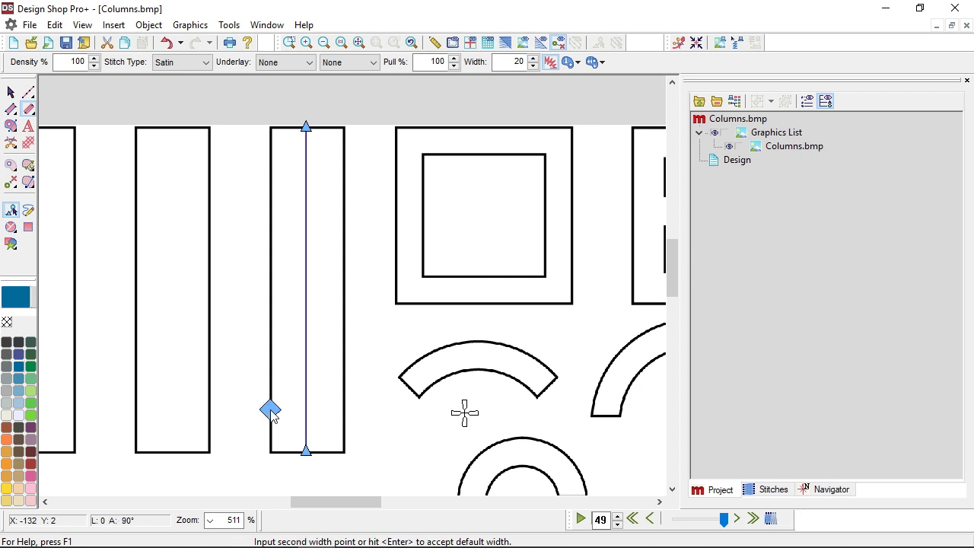
click(346, 416)
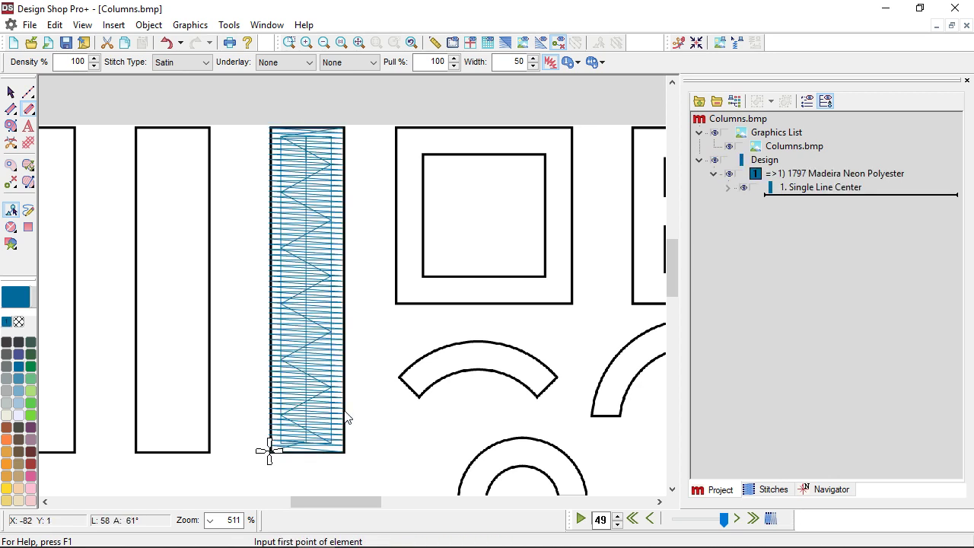
click(502, 44)
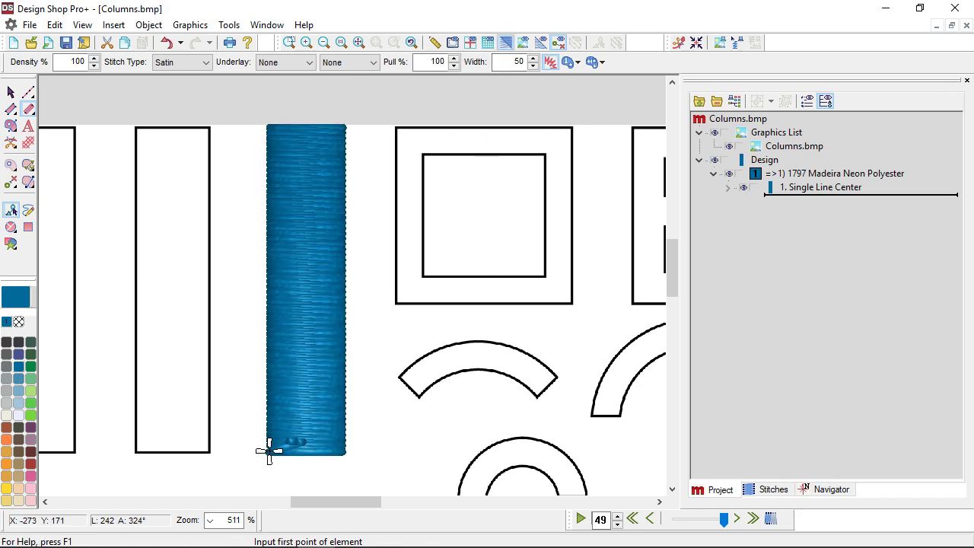
click(11, 92)
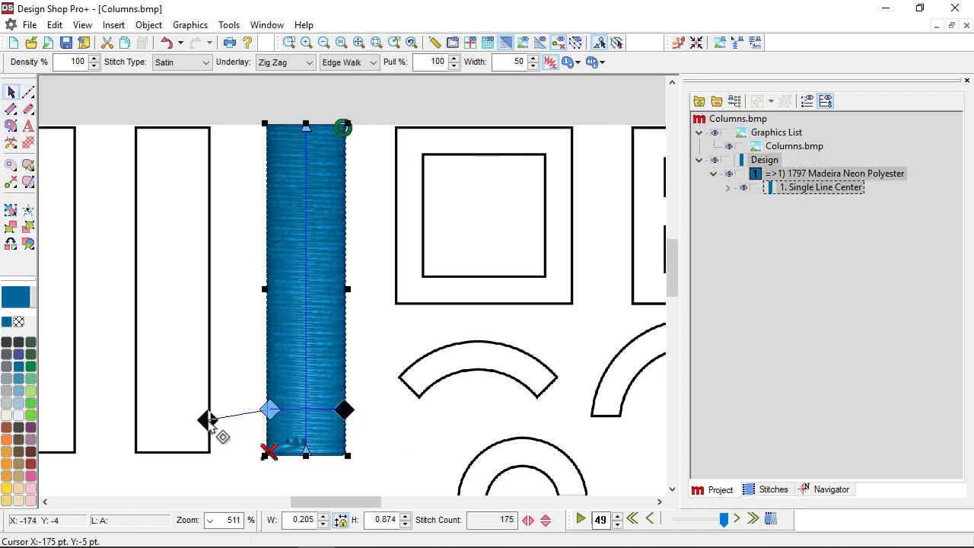
drag(342, 411, 199, 409)
drag(271, 411, 199, 408)
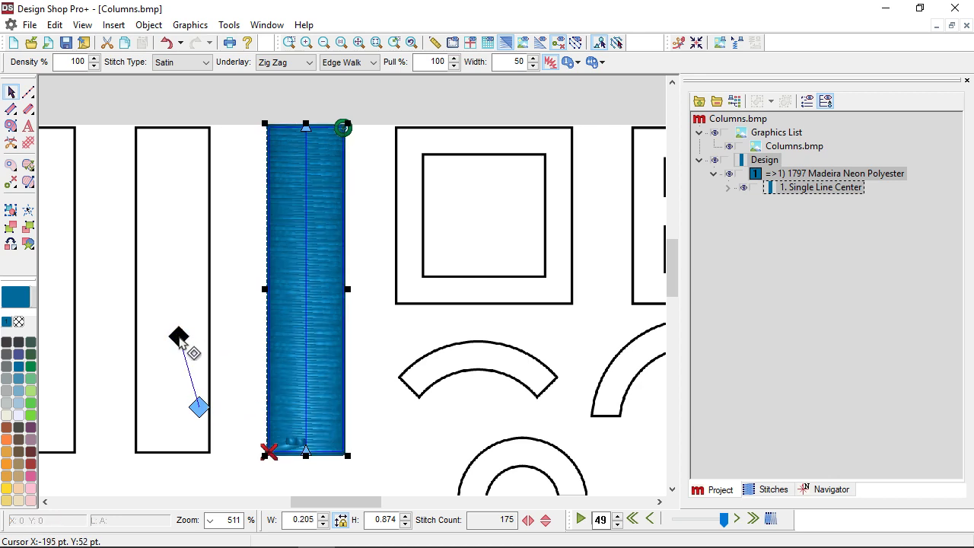
mouse_move(178, 337)
mouse_down()
mouse_move(121, 251)
mouse_move(194, 398)
mouse_move(210, 360)
mouse_move(134, 361)
mouse_up()
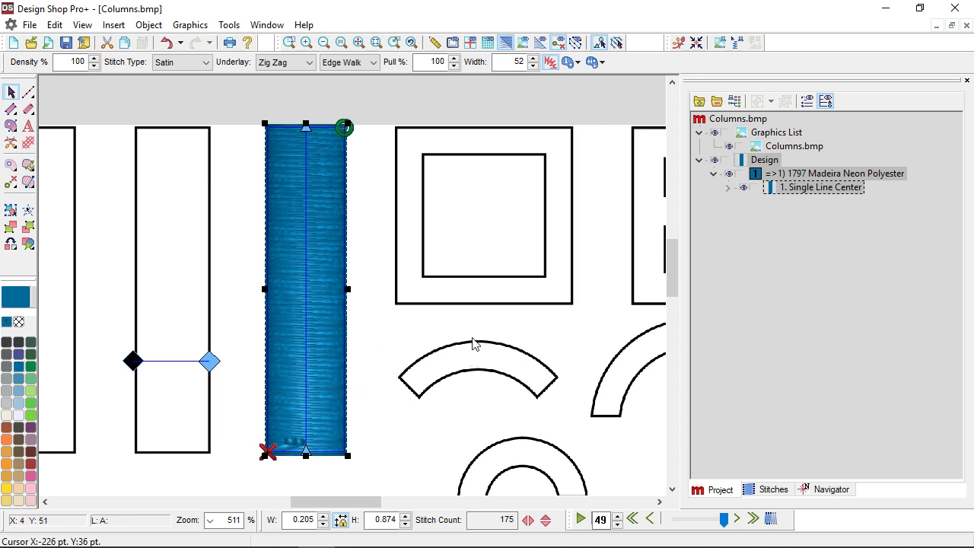
scroll(457, 339, right, 2)
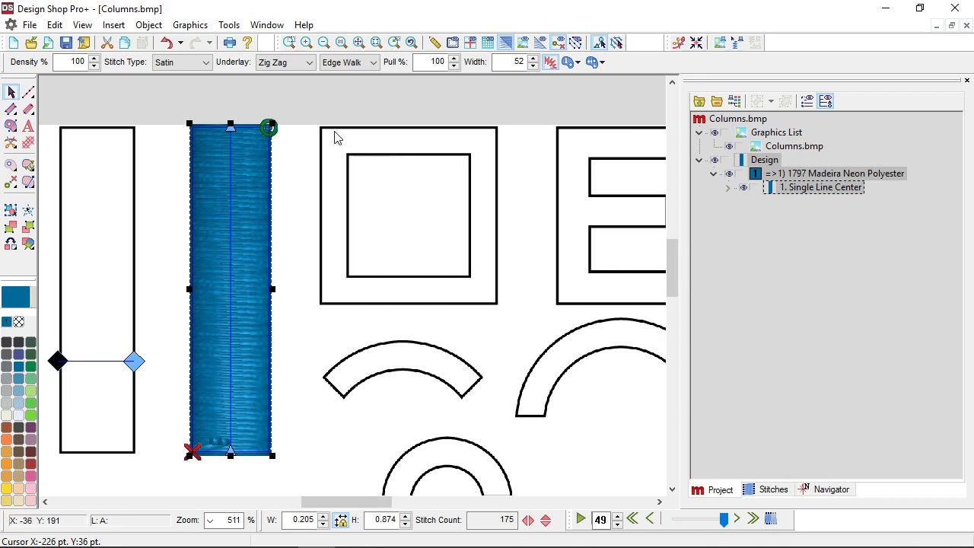
click(30, 110)
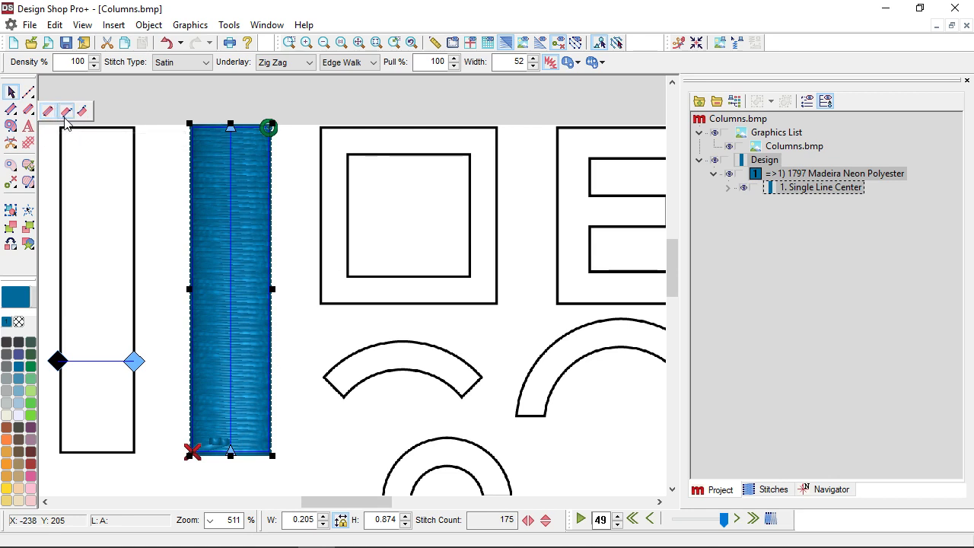
Trace the square's four corners as a closed single-line satin frame, setting its width across the edge.
click(65, 114)
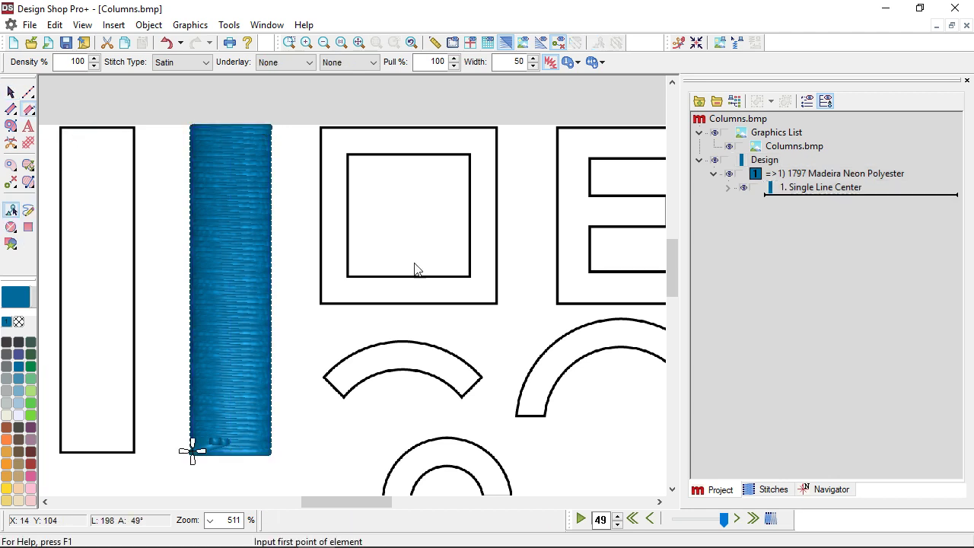
scroll(333, 309, up, 1)
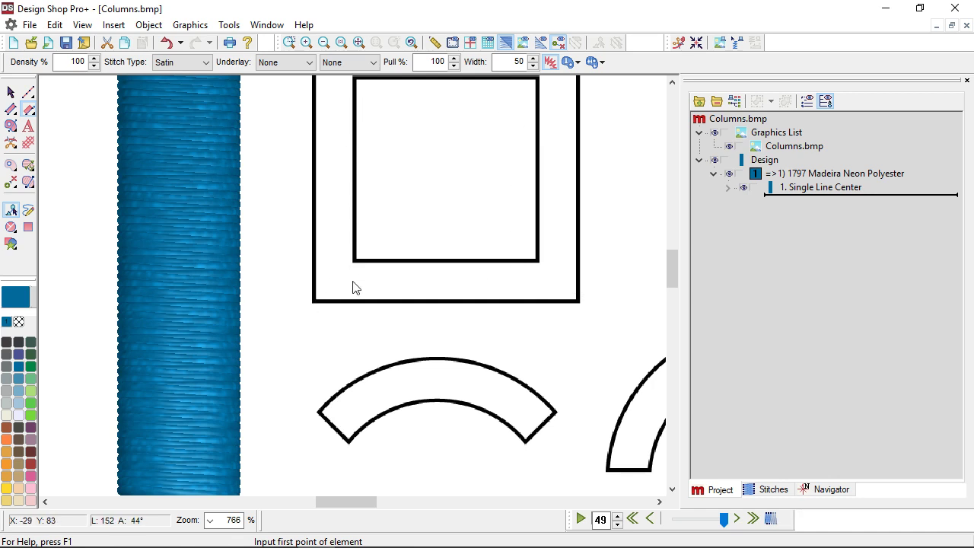
click(312, 302)
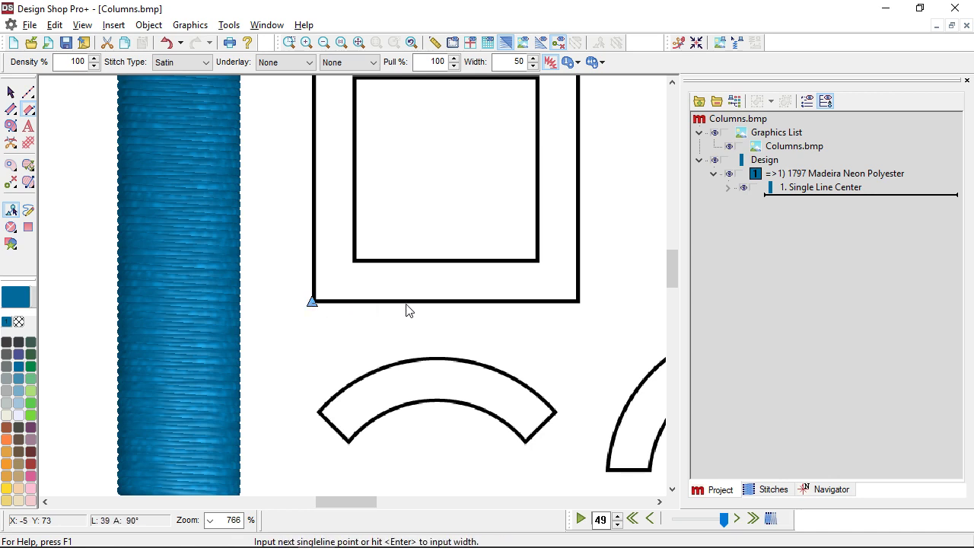
click(578, 302)
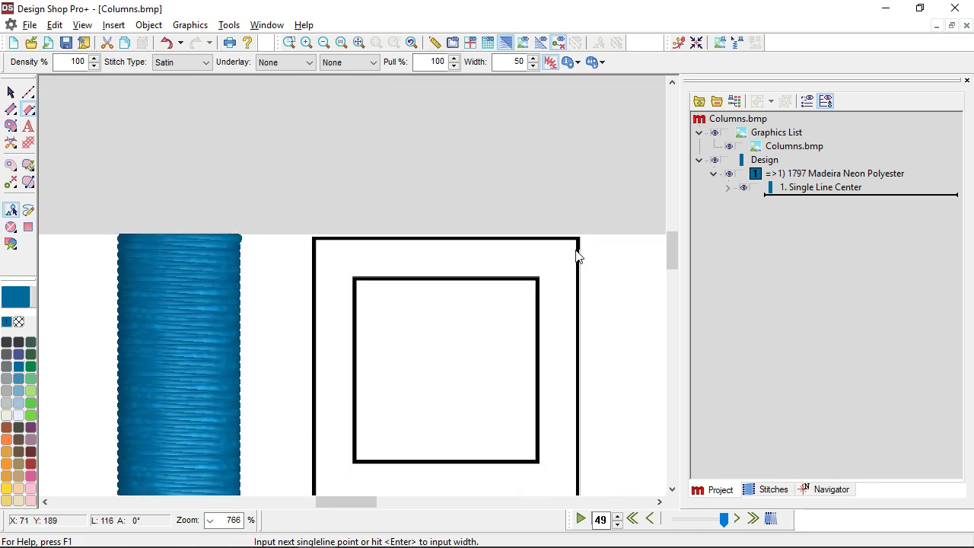
click(579, 238)
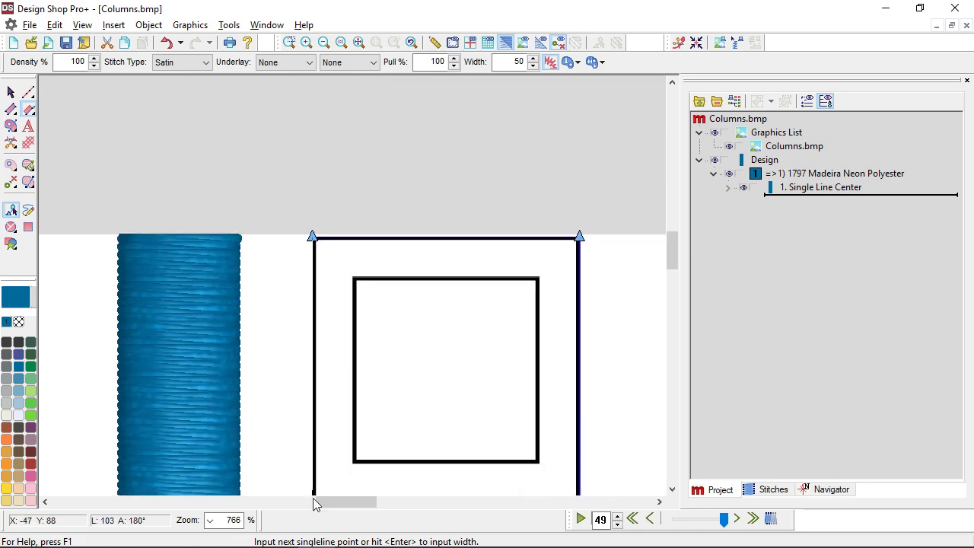
click(314, 240)
click(311, 302)
key(Return)
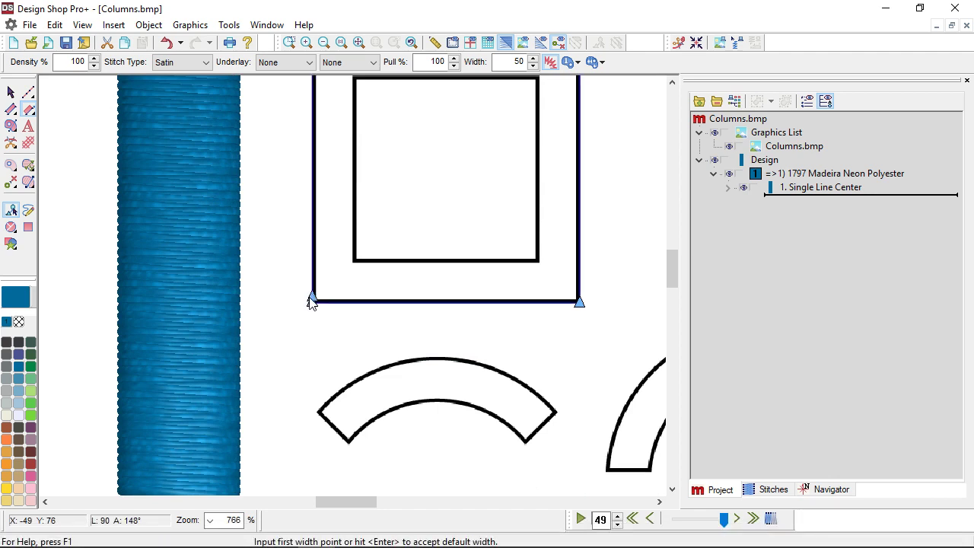
click(425, 262)
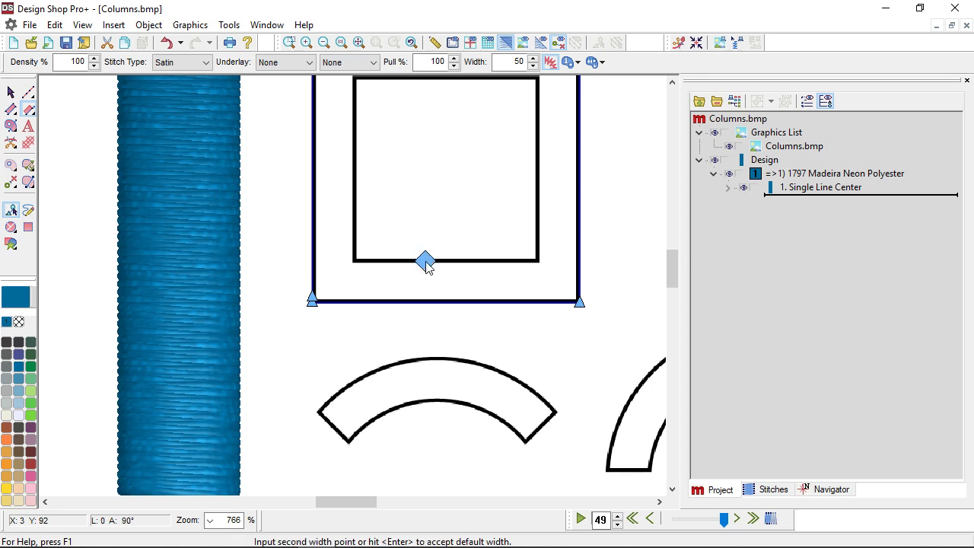
click(426, 306)
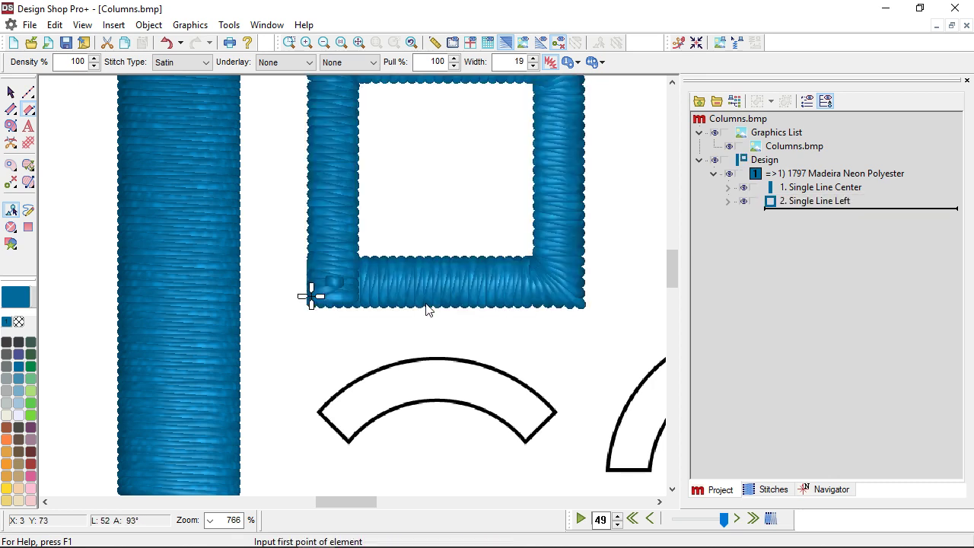
scroll(443, 288, up, 3)
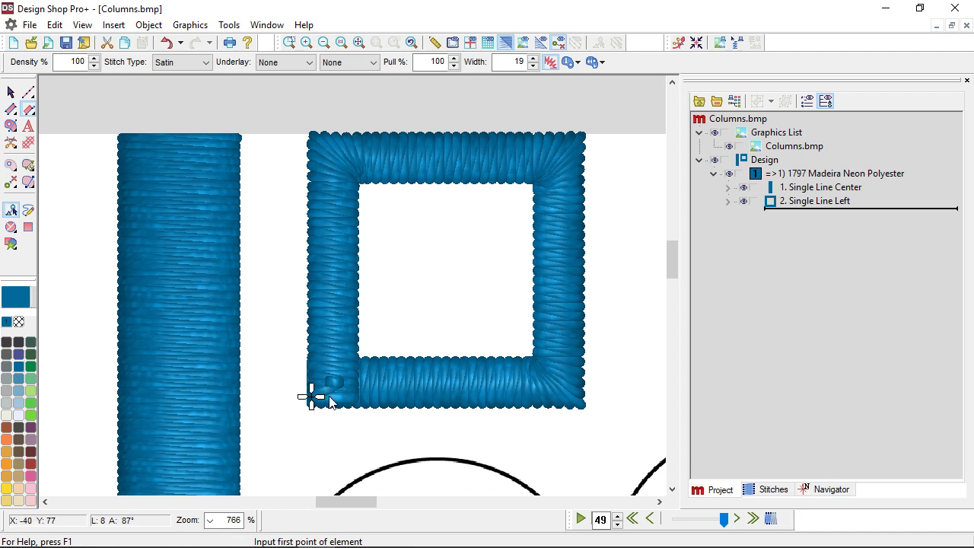
click(11, 93)
right_click(435, 227)
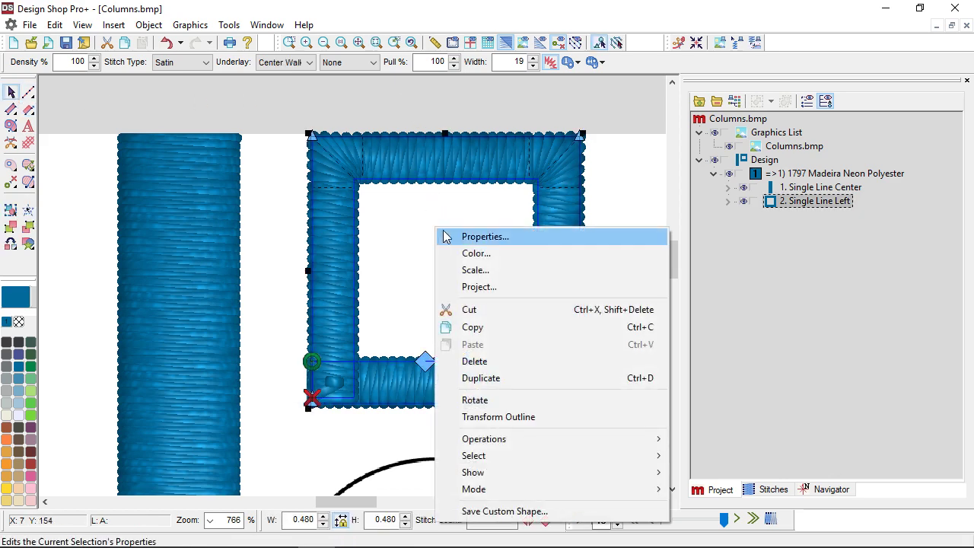
click(460, 237)
mouse_move(391, 153)
mouse_down()
mouse_move(680, 26)
mouse_move(641, 43)
mouse_up()
click(594, 97)
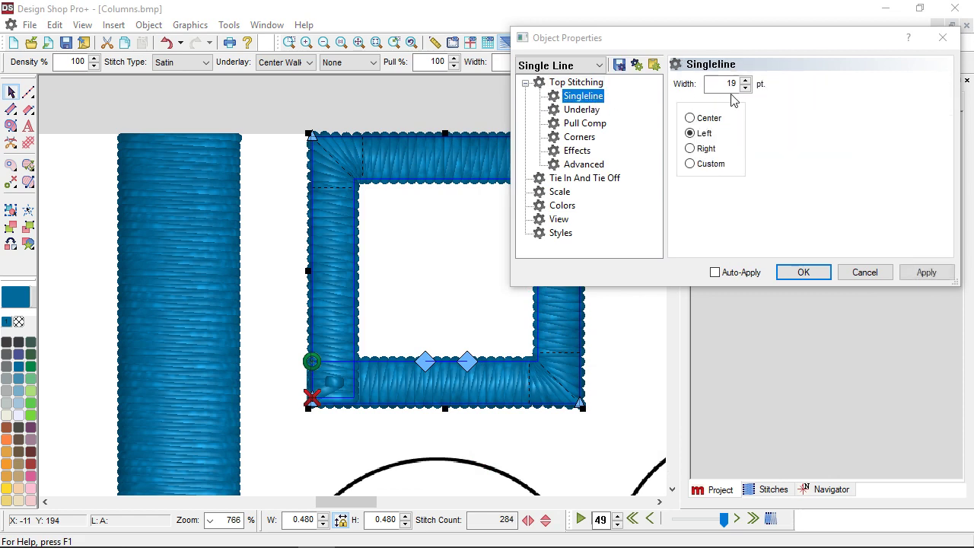
click(703, 149)
click(927, 273)
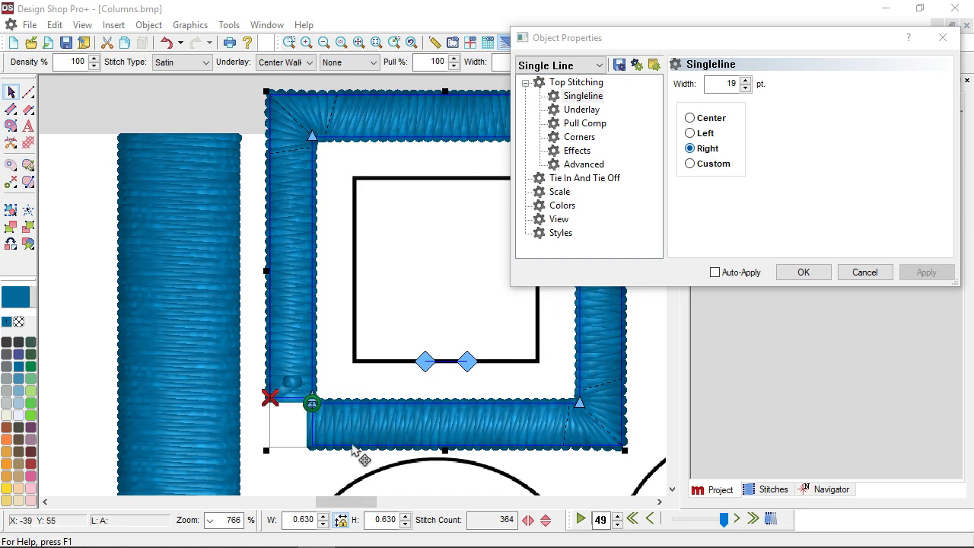
click(703, 134)
click(927, 272)
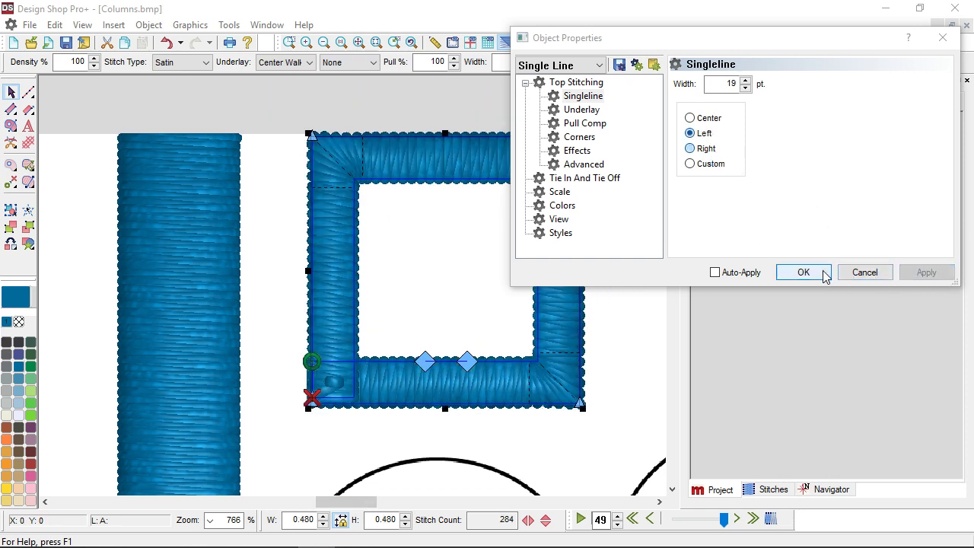
Close the properties and drag the frame's stitch start point to the inner lower-left corner.
click(821, 272)
scroll(324, 422, up, 2)
scroll(324, 423, up, 4)
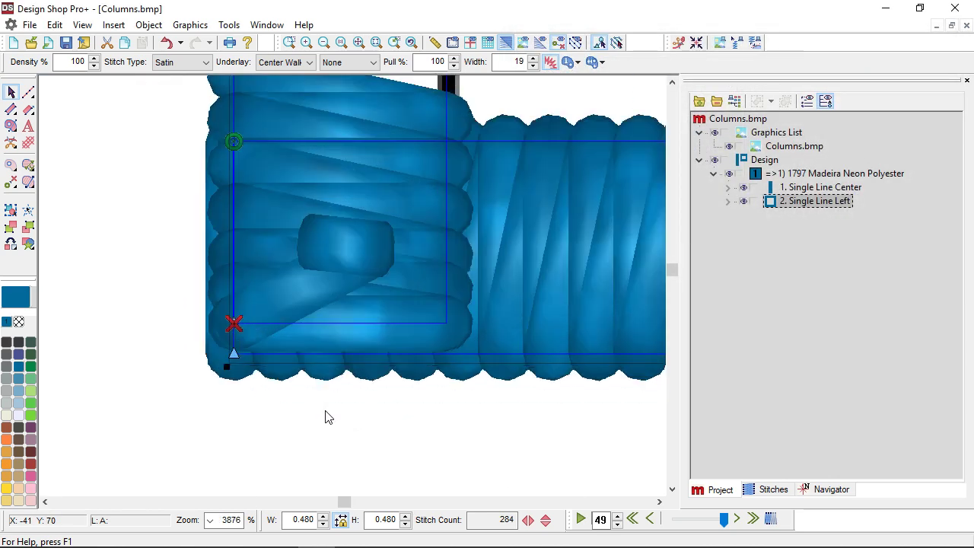
scroll(324, 423, up, 2)
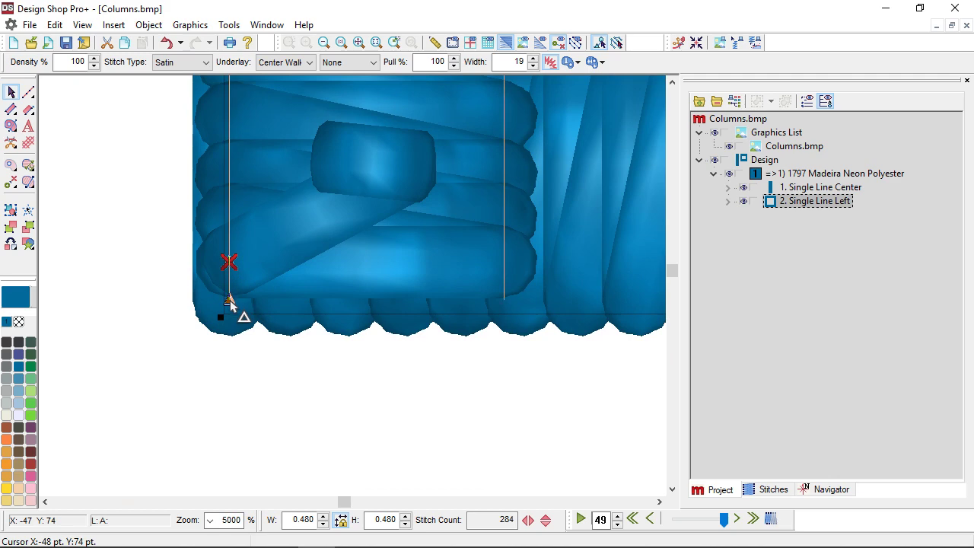
drag(230, 300, 230, 299)
scroll(489, 266, down, 5)
scroll(493, 263, up, 2)
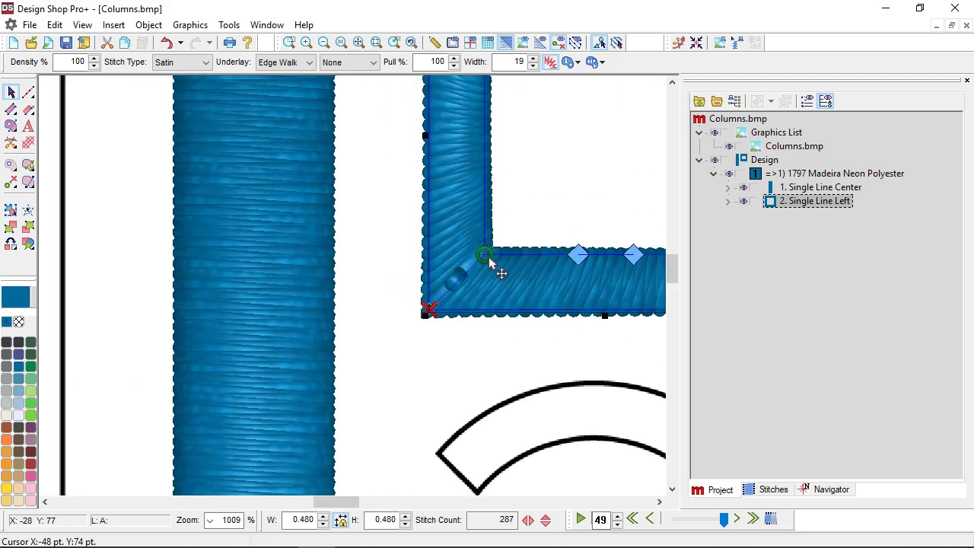
scroll(499, 278, down, 2)
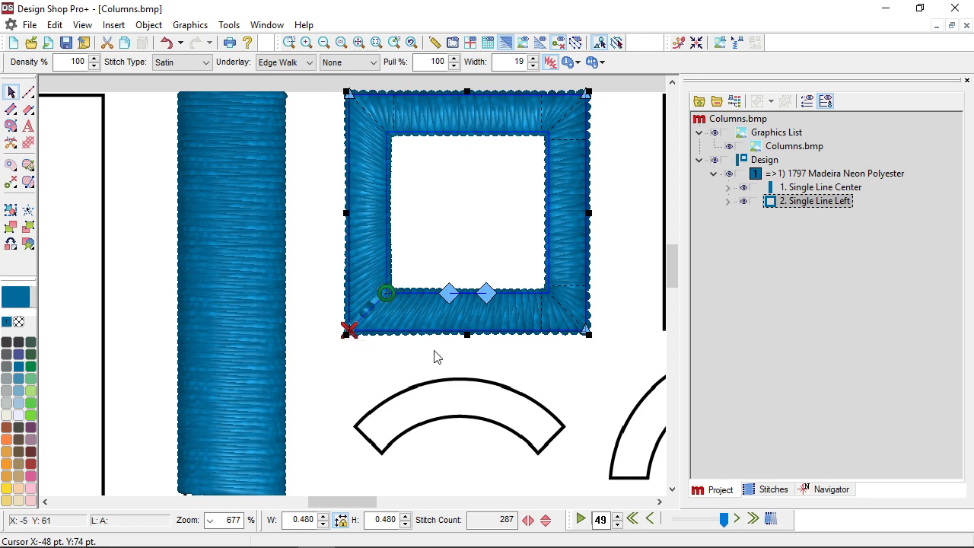
Delete the old square frame and retrace the square's four corners as a new single line.
click(560, 238)
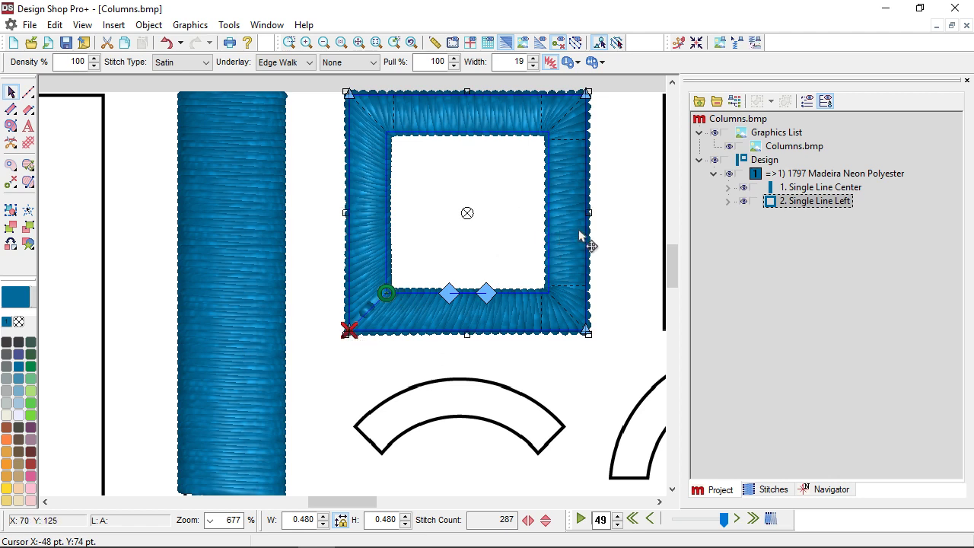
key(Delete)
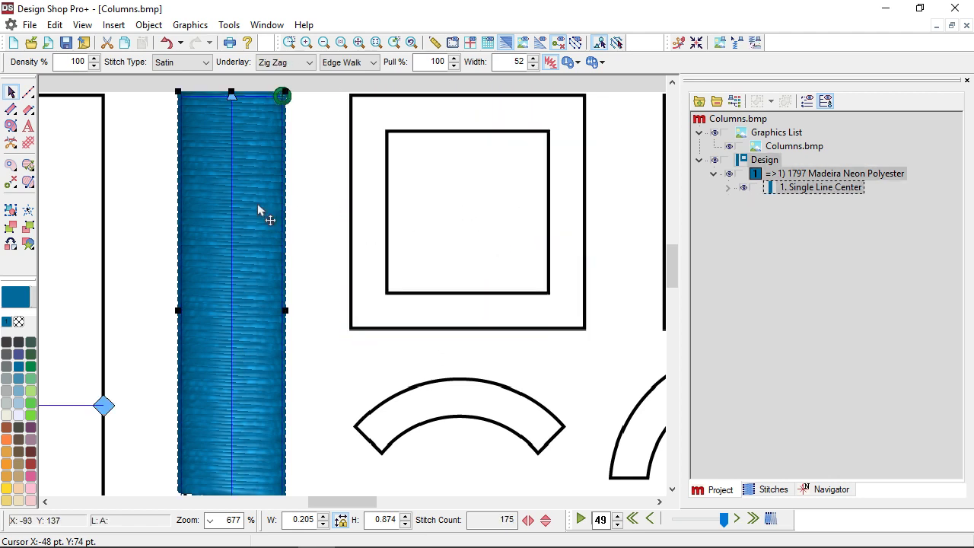
click(28, 111)
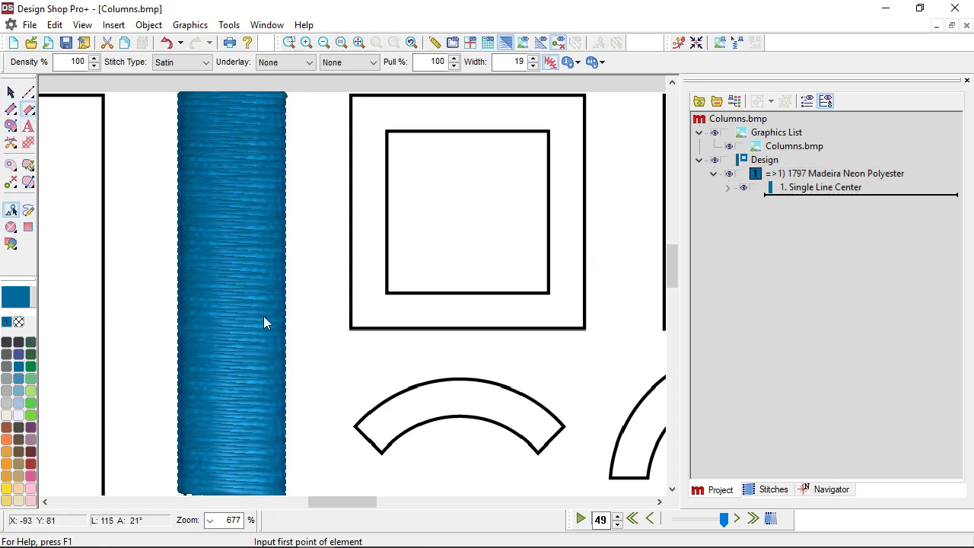
click(351, 332)
key(Return)
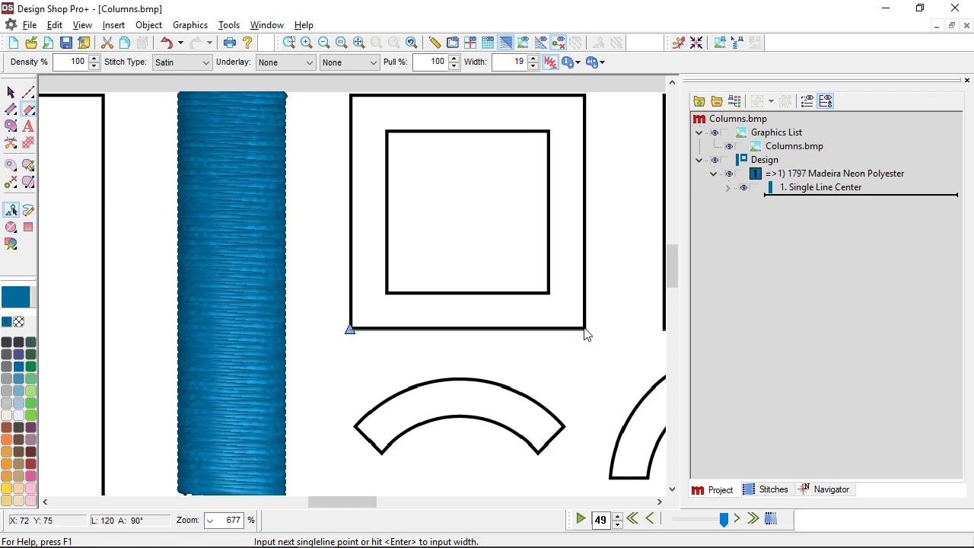
click(585, 329)
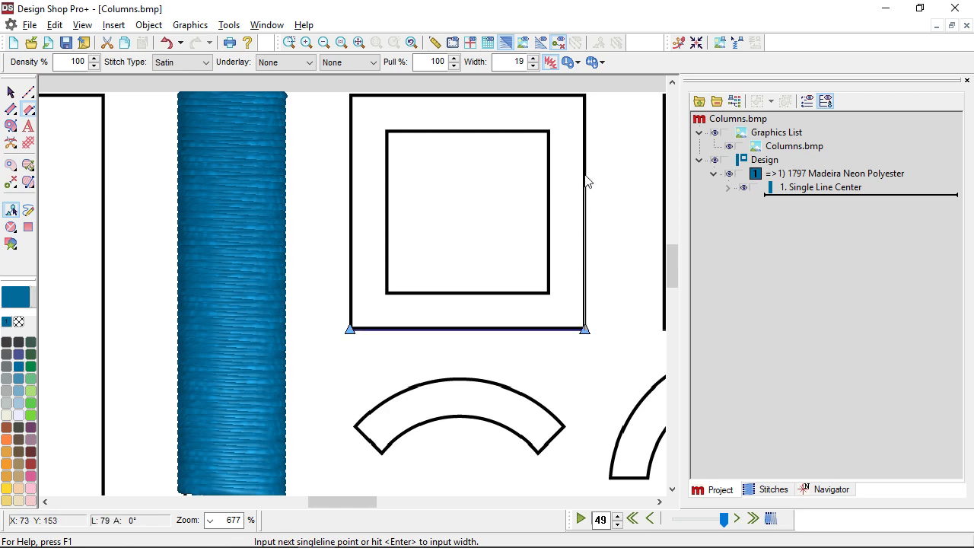
click(584, 93)
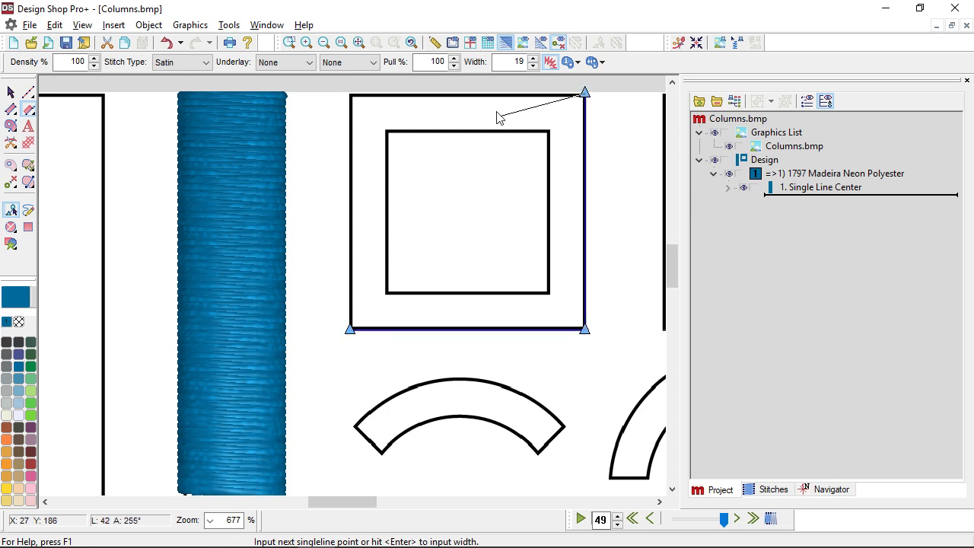
click(349, 96)
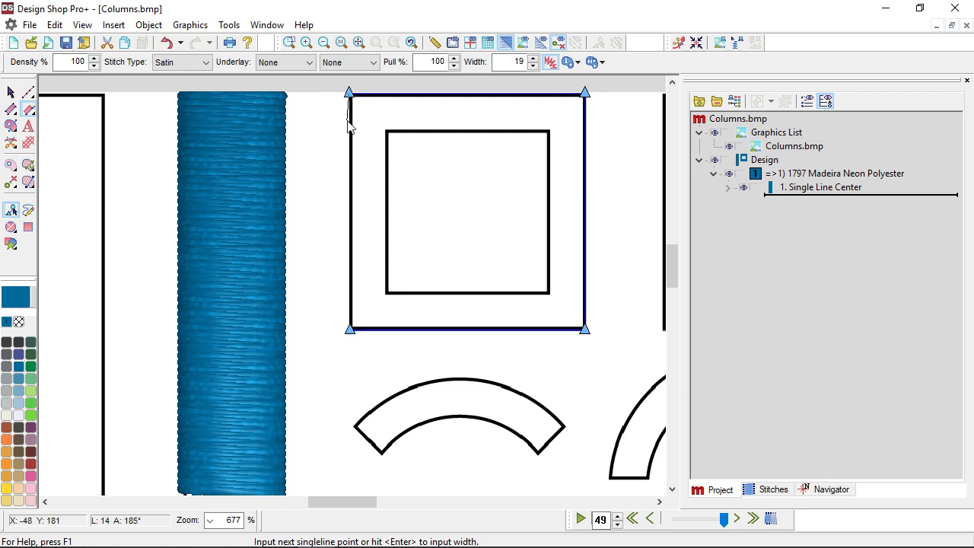
key(Return)
Set the new square frame's satin width to 18 with two width points.
scroll(349, 125, up, 3)
scroll(131, 173, right, 5)
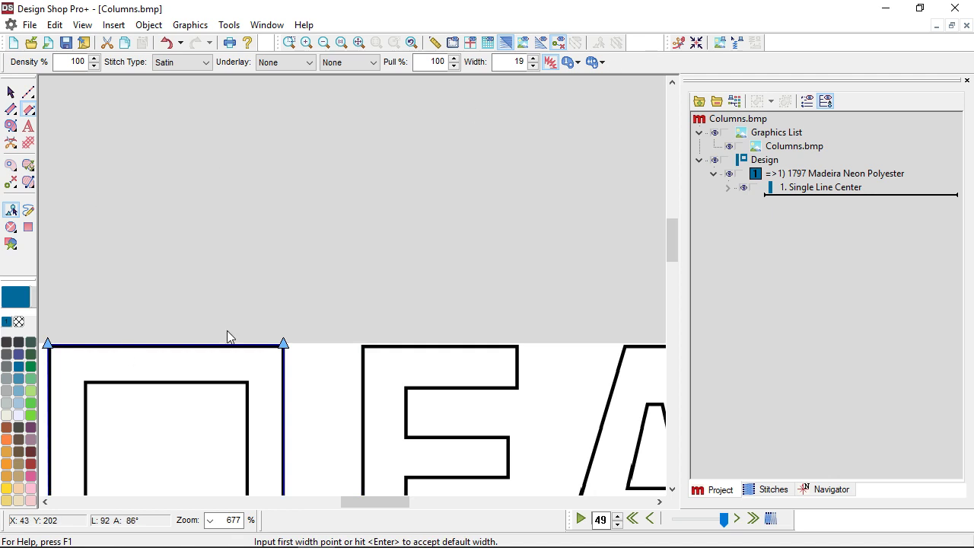
scroll(232, 321, down, 1)
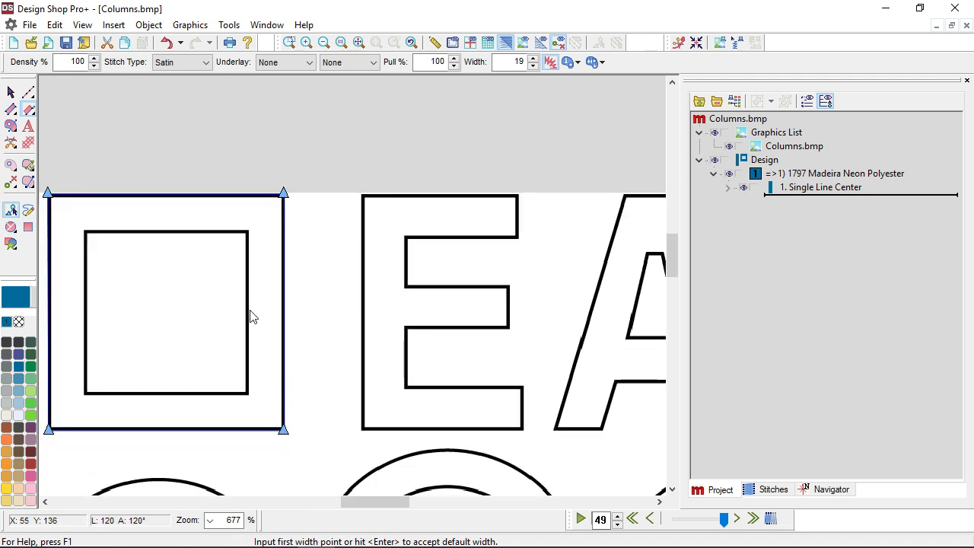
click(251, 316)
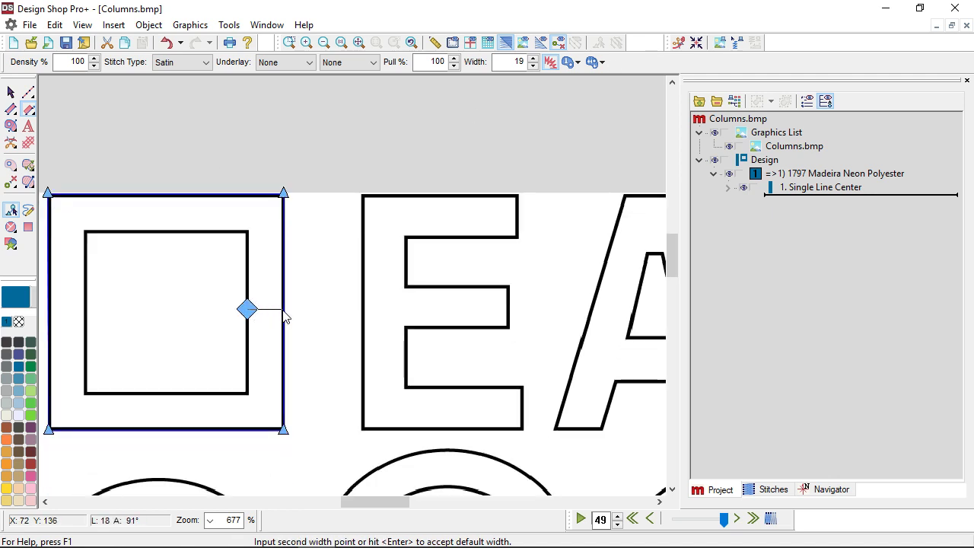
click(283, 316)
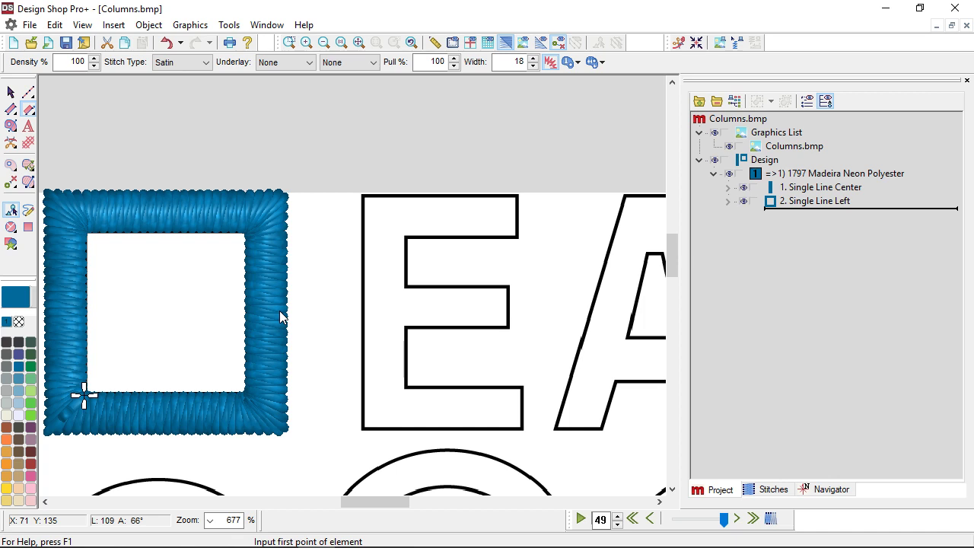
Trace the E's top, left and bottom bars as one blue satin column.
click(518, 195)
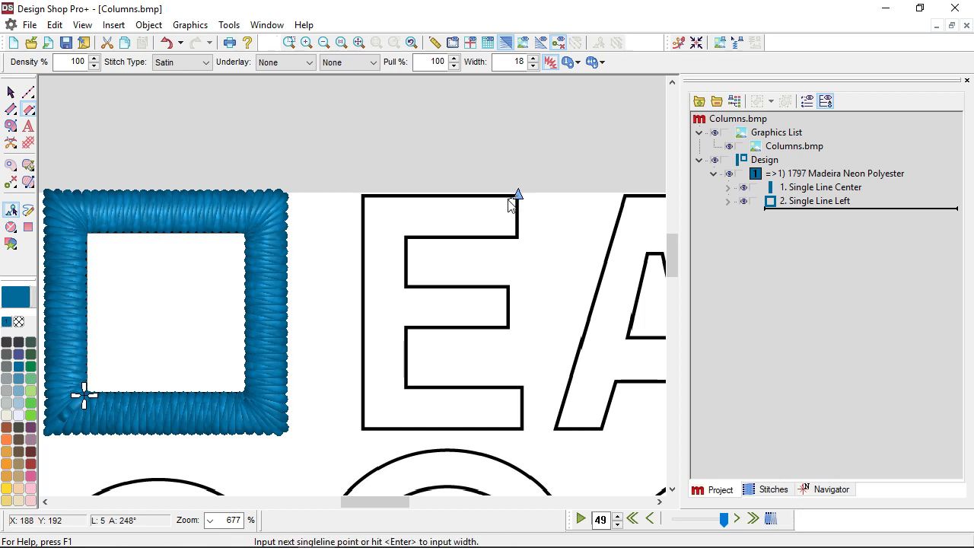
click(362, 195)
click(362, 430)
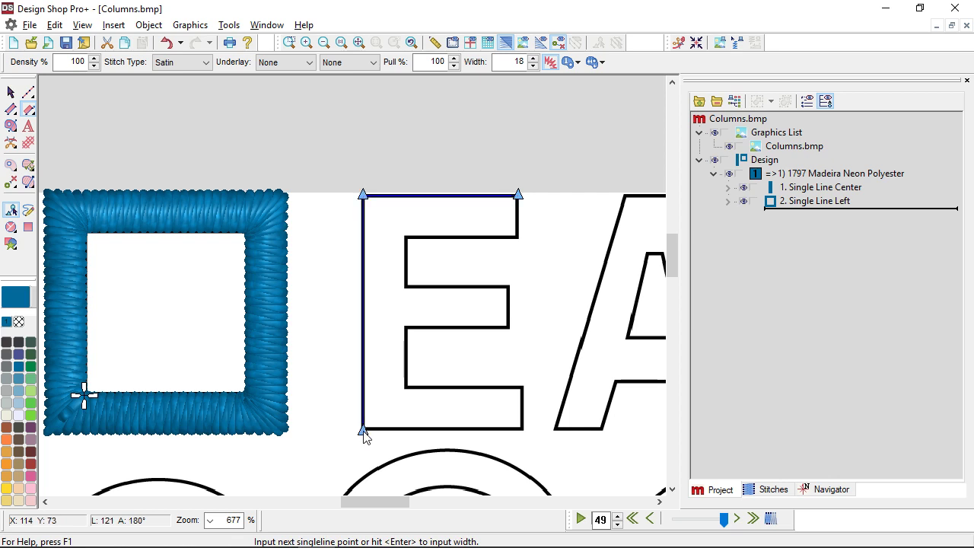
click(522, 431)
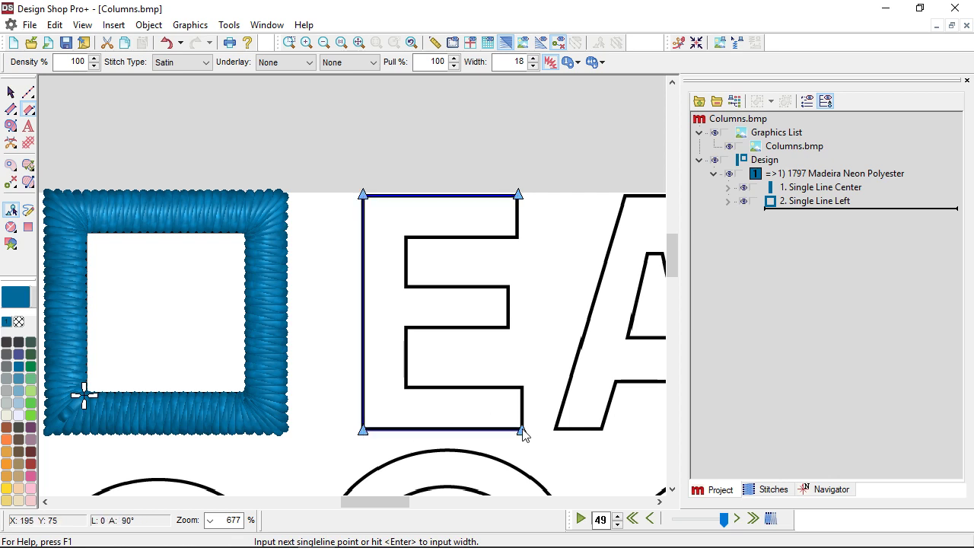
key(Return)
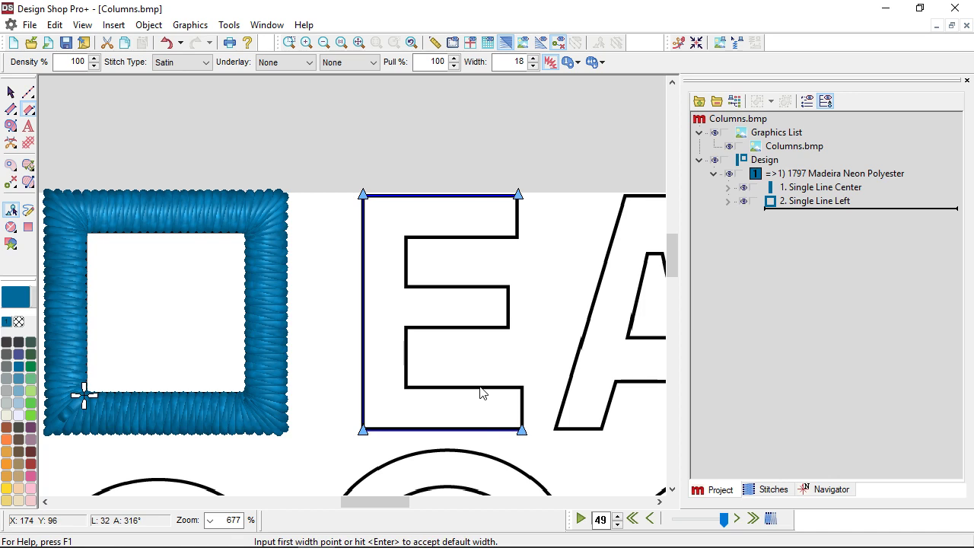
click(480, 388)
click(481, 433)
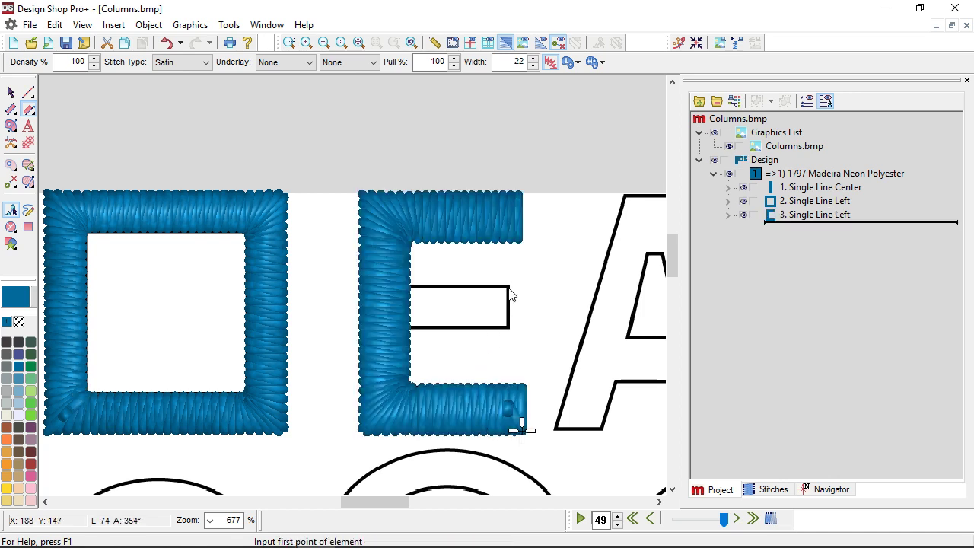
Move the E's stitch start to its top-left corner and its end onto the middle bar.
click(11, 91)
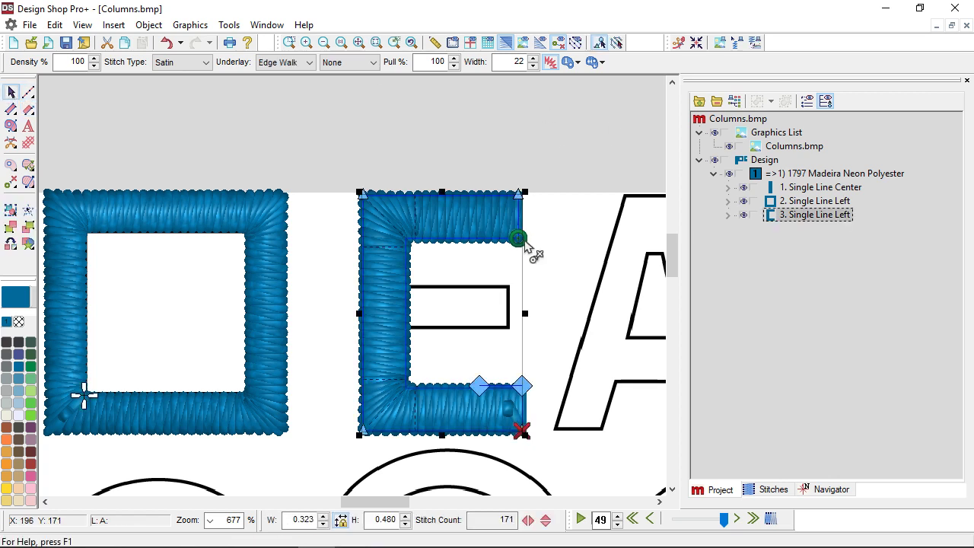
drag(518, 239, 394, 220)
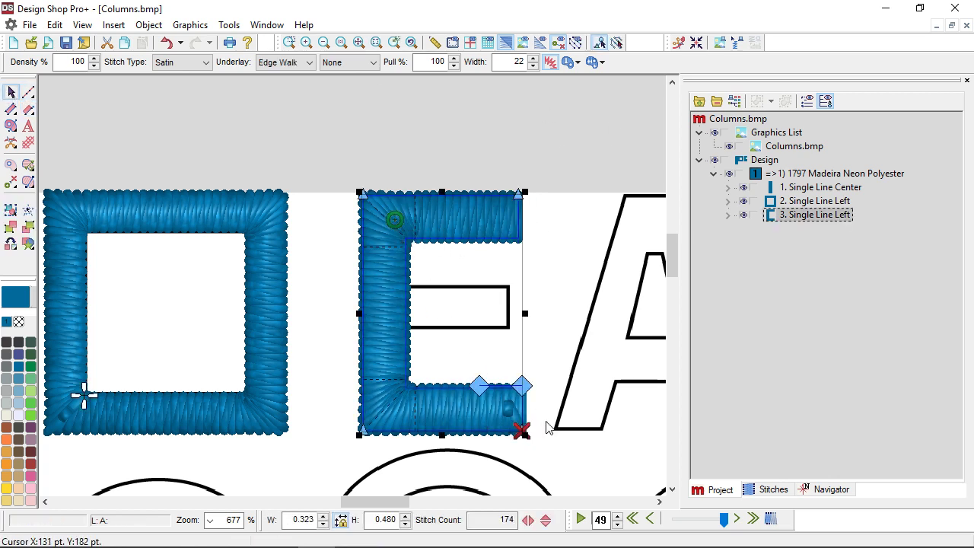
drag(522, 430, 411, 306)
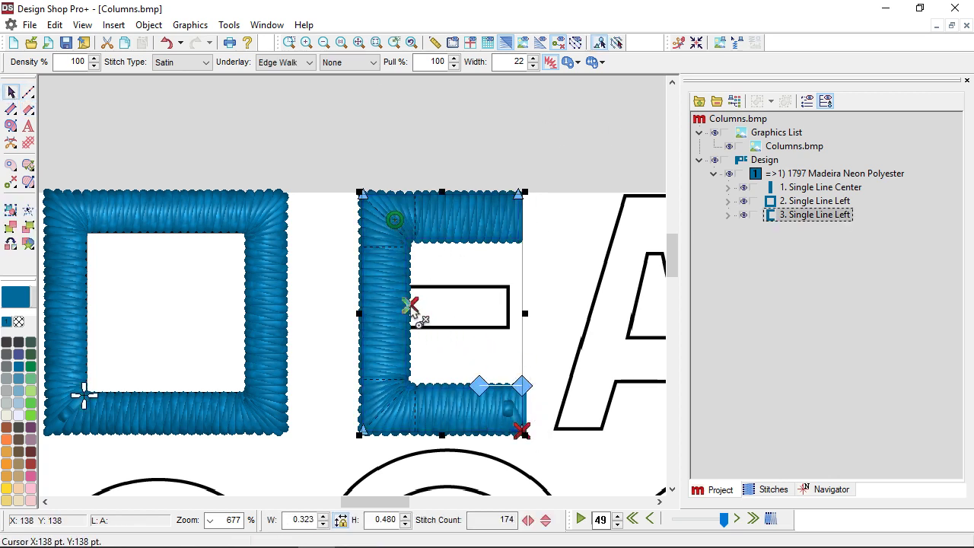
drag(411, 306, 409, 306)
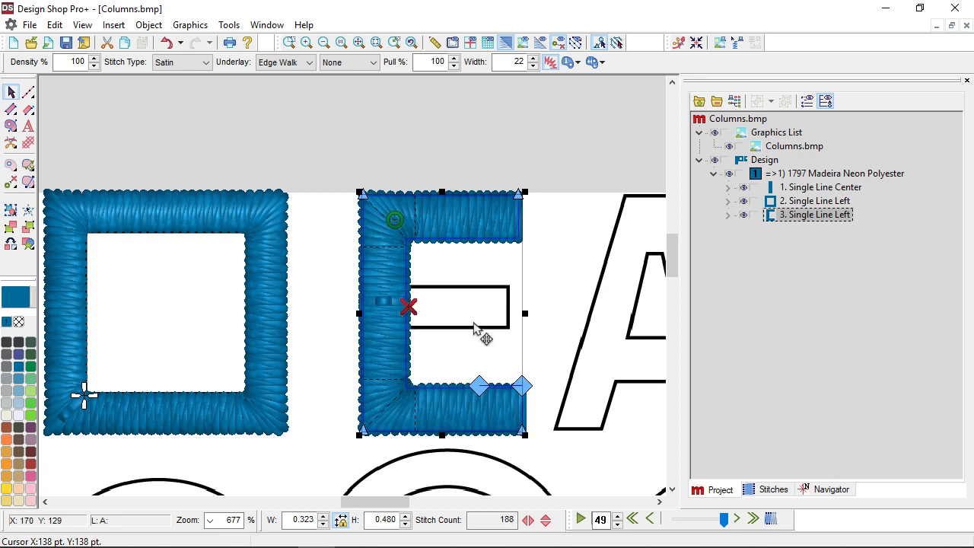
Stitch the E's middle bar as a short satin column, then deselect it.
click(29, 109)
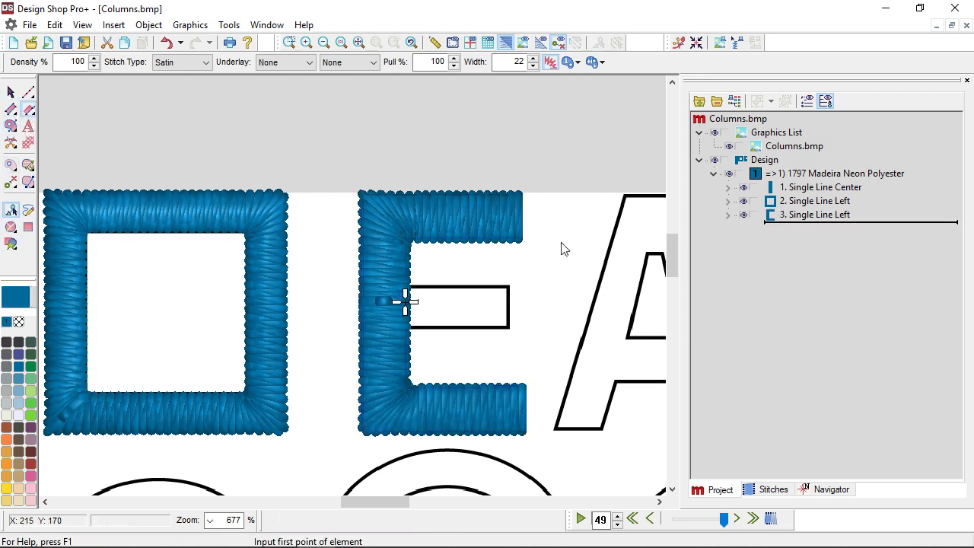
click(508, 286)
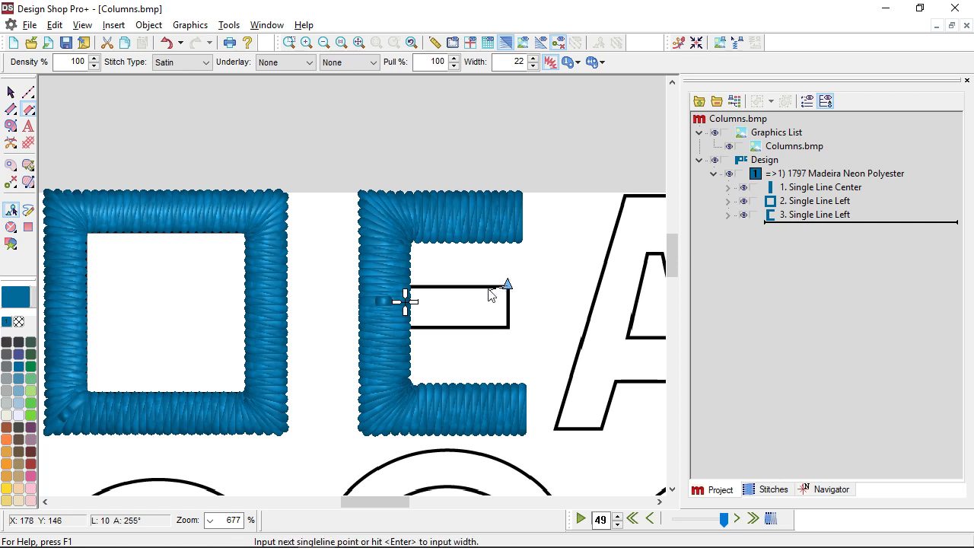
click(408, 286)
key(Return)
click(464, 287)
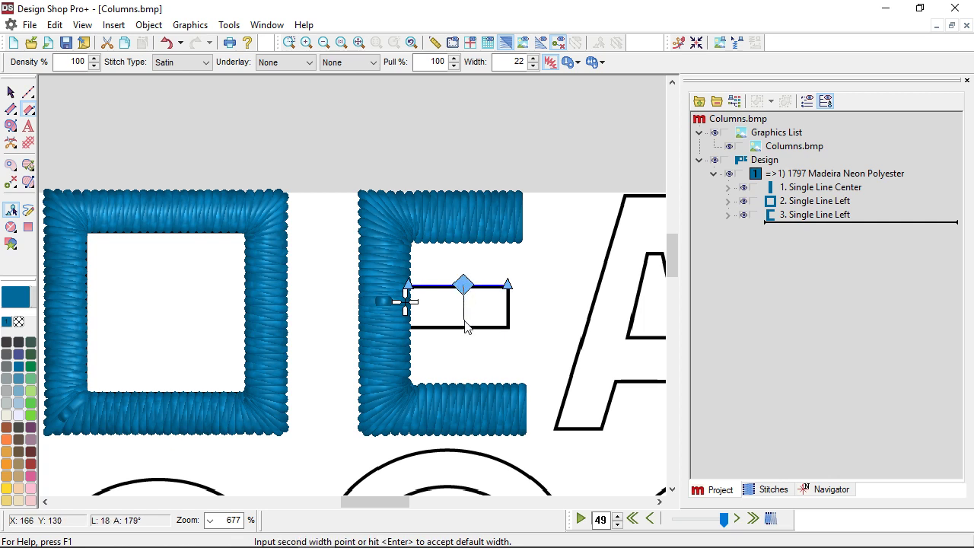
click(462, 326)
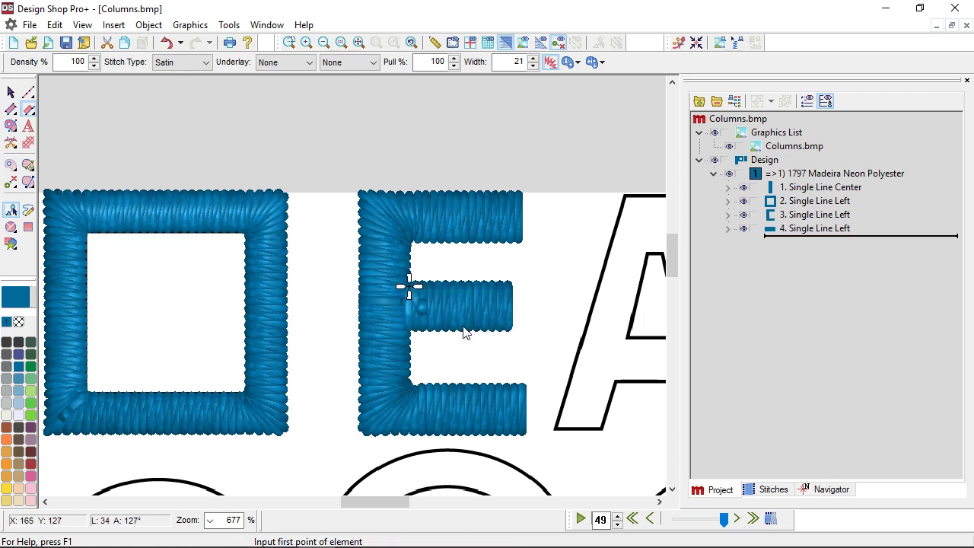
click(10, 91)
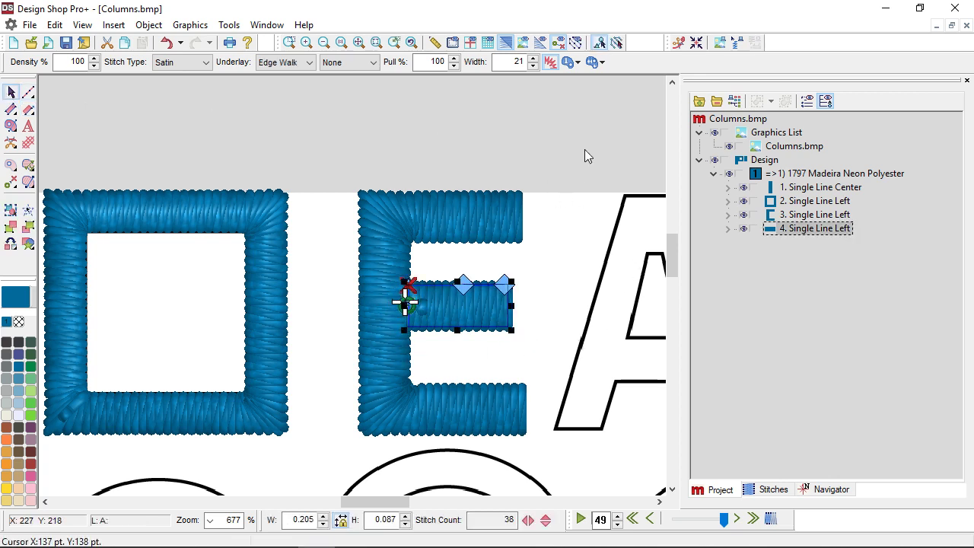
click(564, 166)
Scroll the canvas right and down until the S outline beside the E is visible.
scroll(553, 168, right, 3)
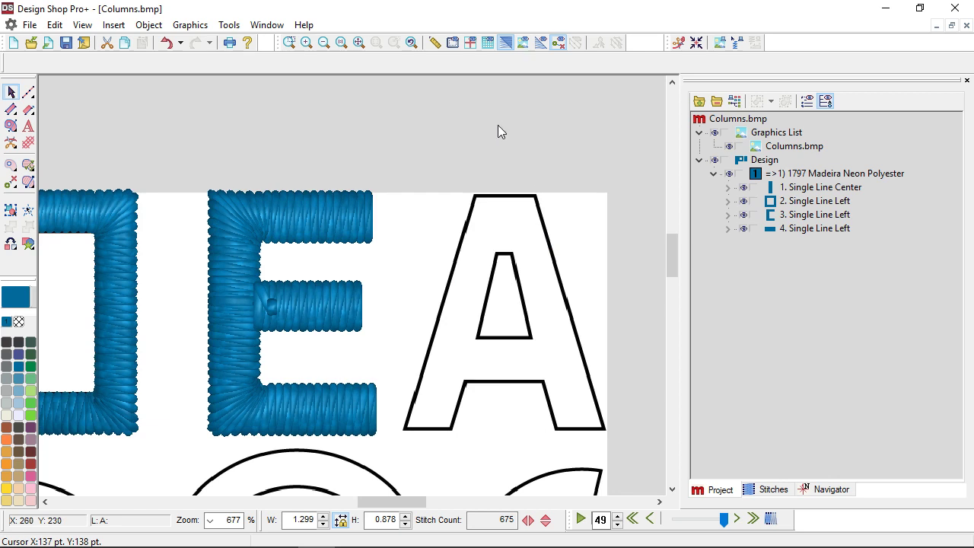
scroll(469, 139, right, 2)
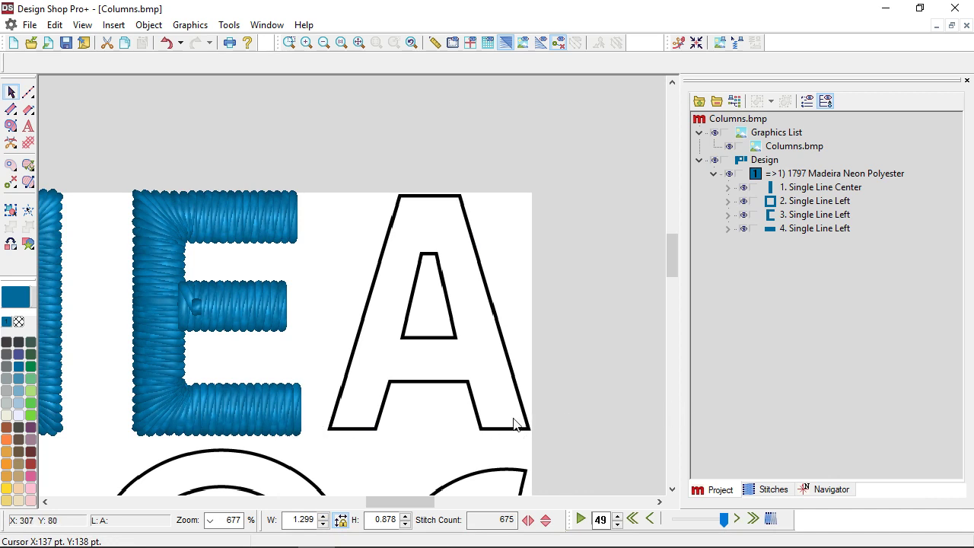
scroll(411, 341, down, 3)
scroll(411, 341, down, 2)
scroll(424, 333, left, 5)
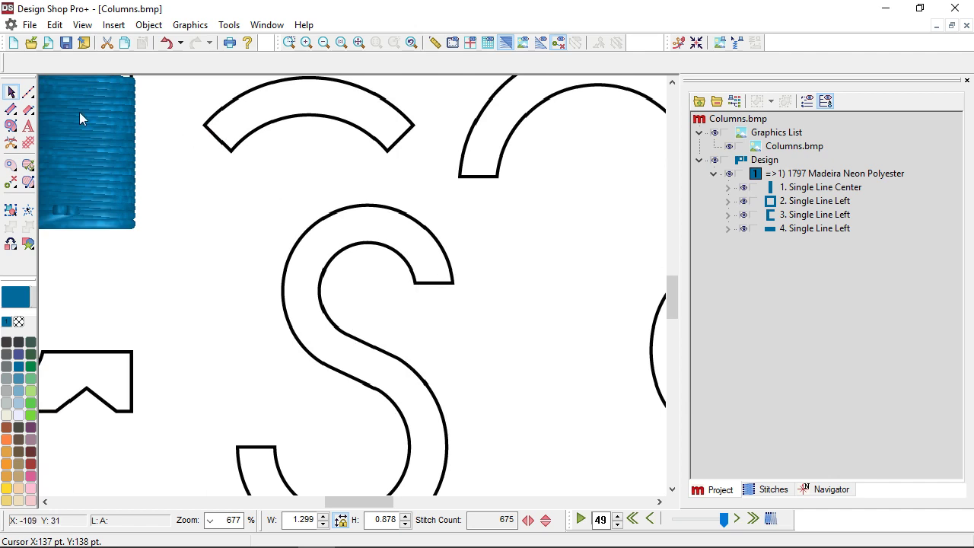
Start the S column at its upper tip, with curve points over the top and left arc and corner points along the diagonal.
click(28, 111)
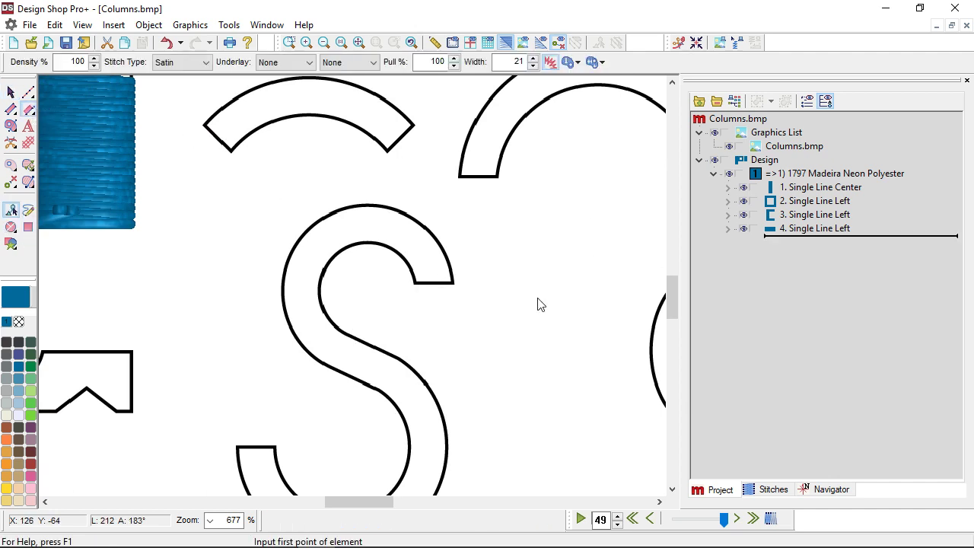
click(452, 282)
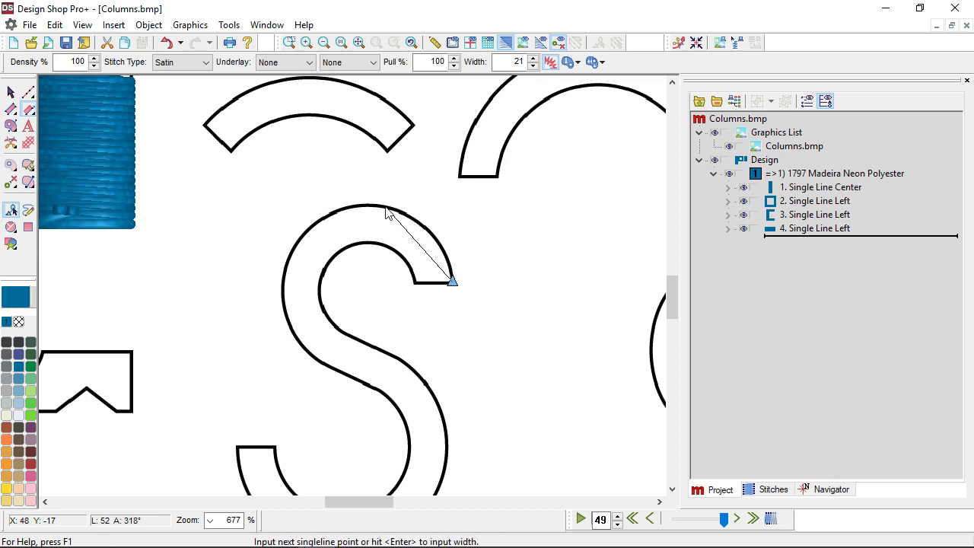
right_click(385, 206)
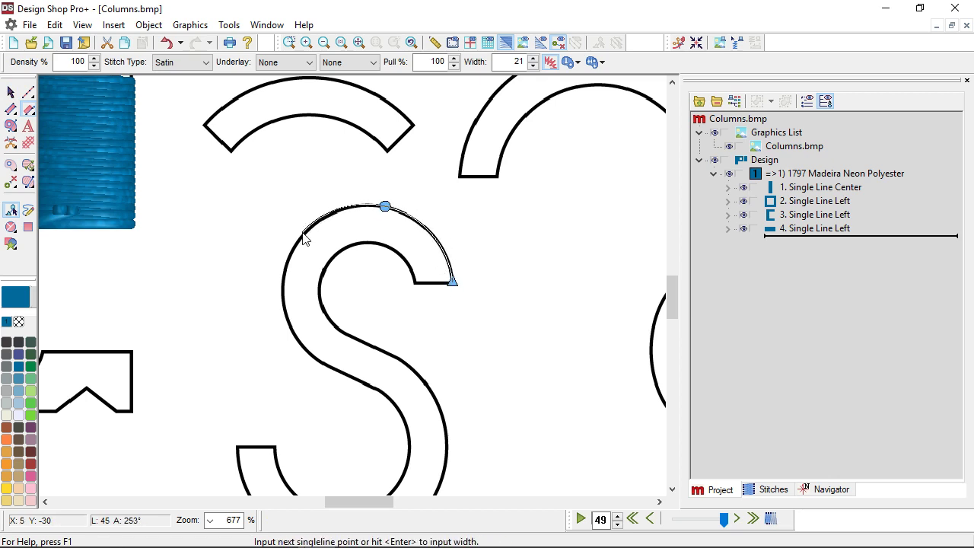
right_click(302, 232)
right_click(281, 307)
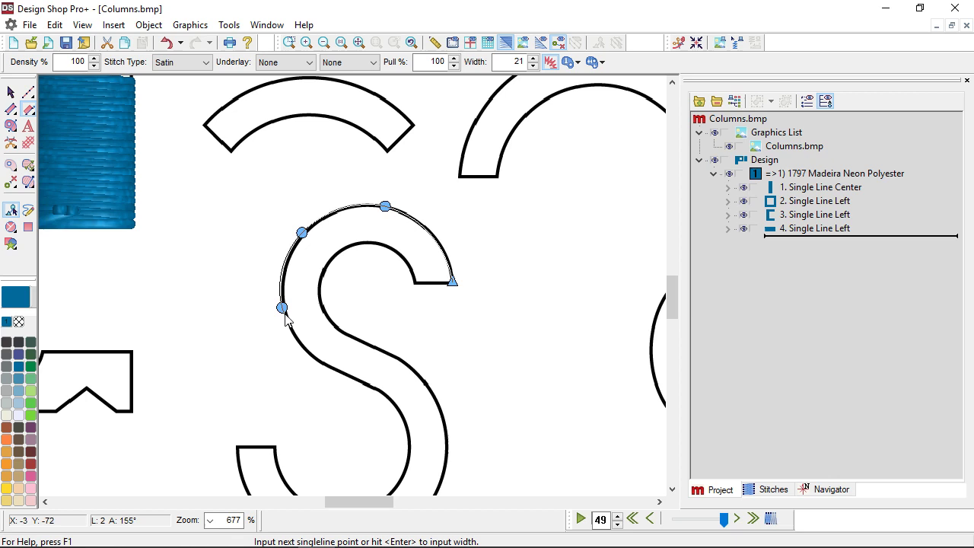
right_click(307, 353)
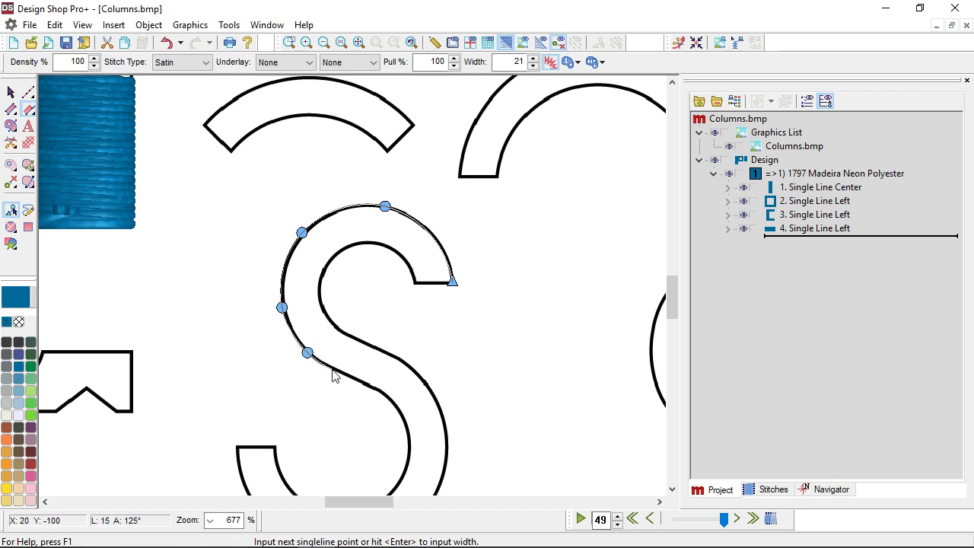
click(331, 368)
click(374, 387)
Curve the line around the S's lower bowl to its lower tip, then set the satin width.
right_click(404, 429)
scroll(396, 381, down, 3)
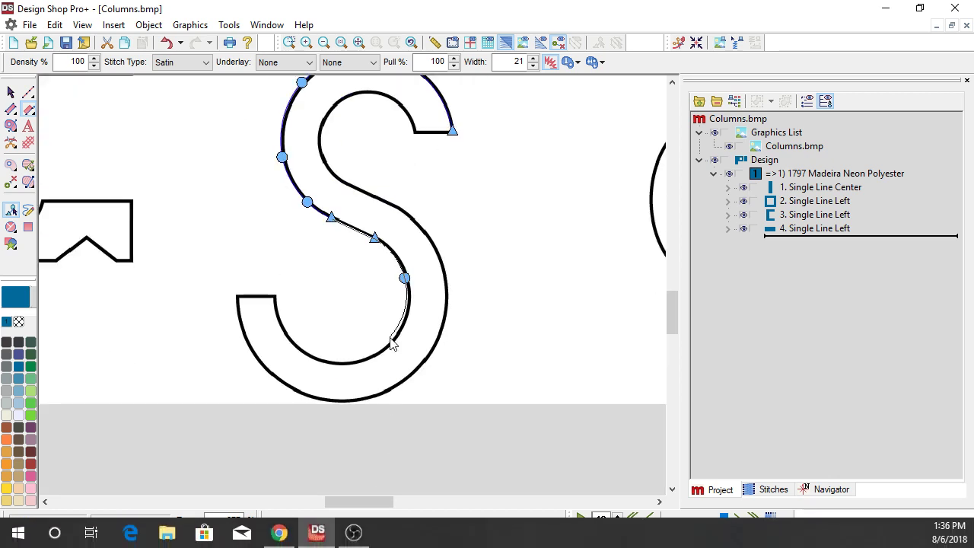
right_click(385, 345)
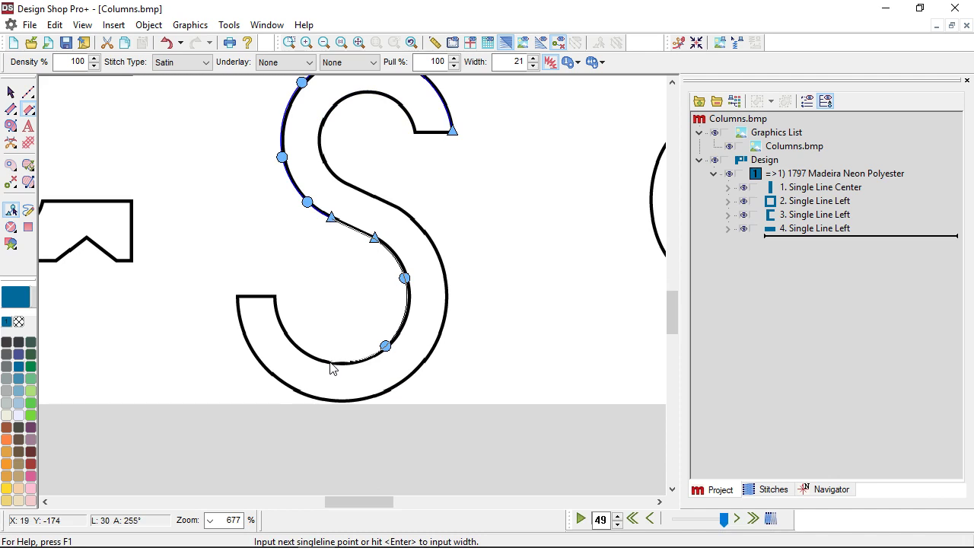
right_click(288, 336)
click(276, 298)
key(Return)
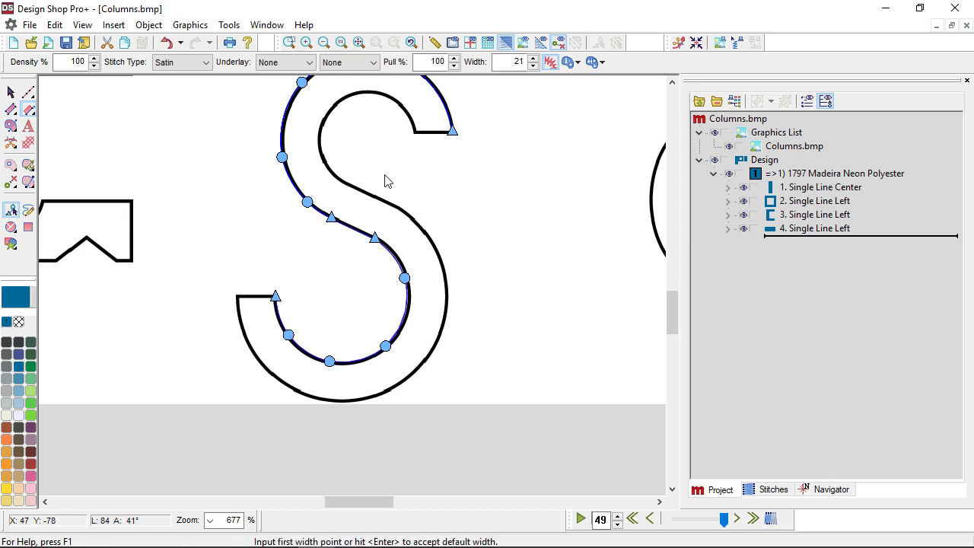
click(375, 196)
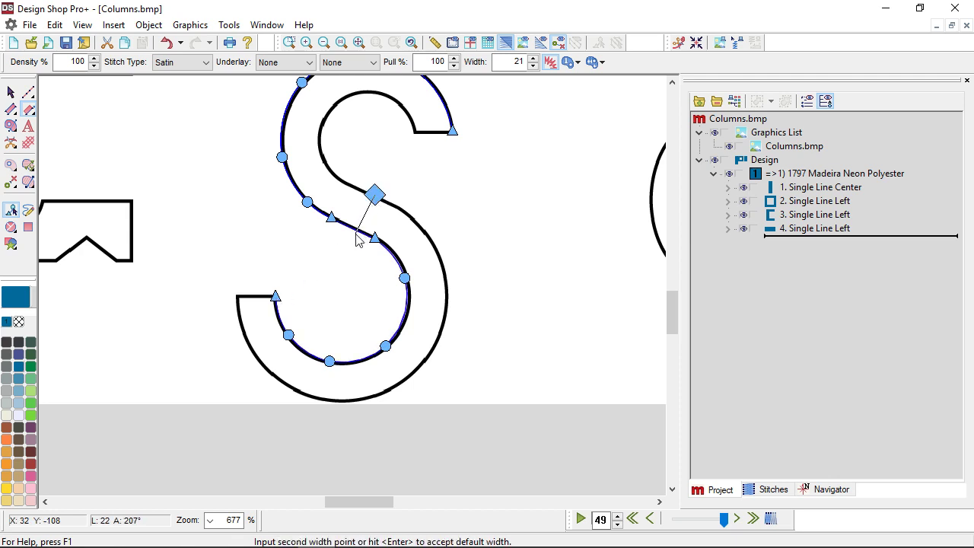
click(358, 236)
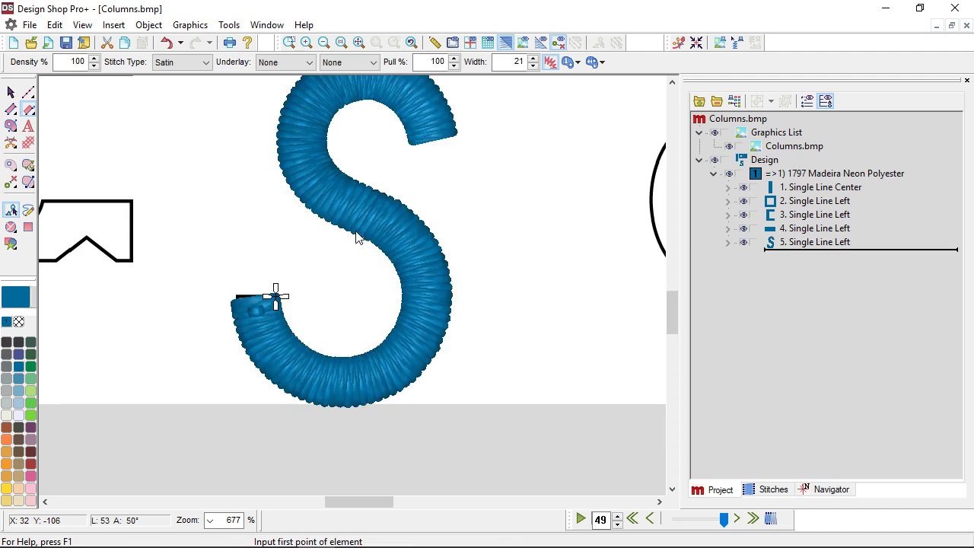
click(10, 92)
click(543, 223)
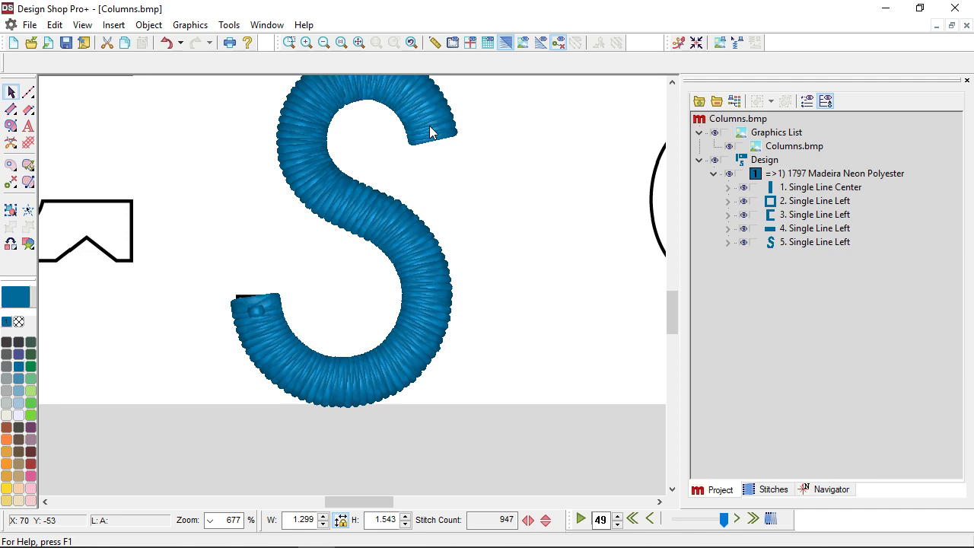
Set the square border's Singleline satin width to 30 pt in its Properties.
scroll(430, 131, up, 2)
scroll(430, 132, up, 2)
scroll(429, 131, up, 2)
click(424, 176)
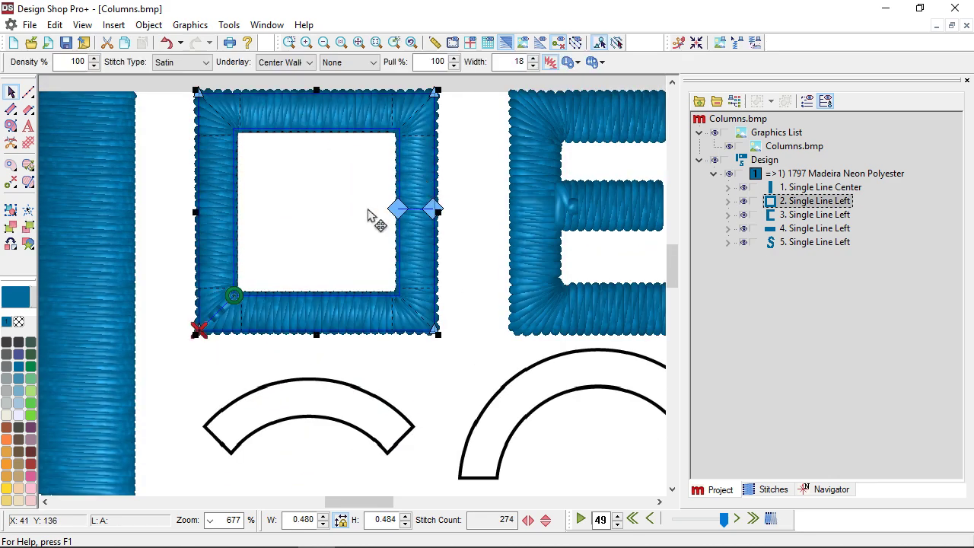
right_click(325, 199)
click(351, 211)
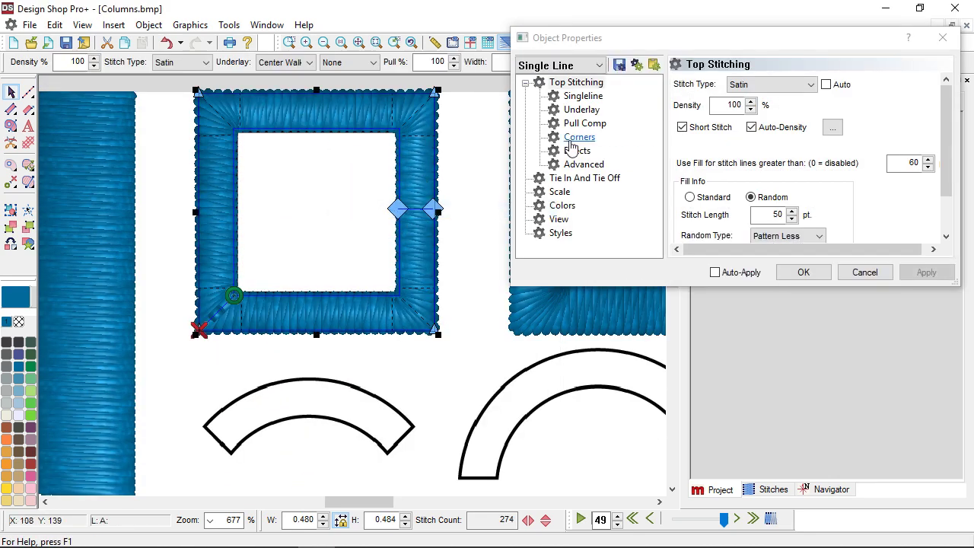
click(584, 97)
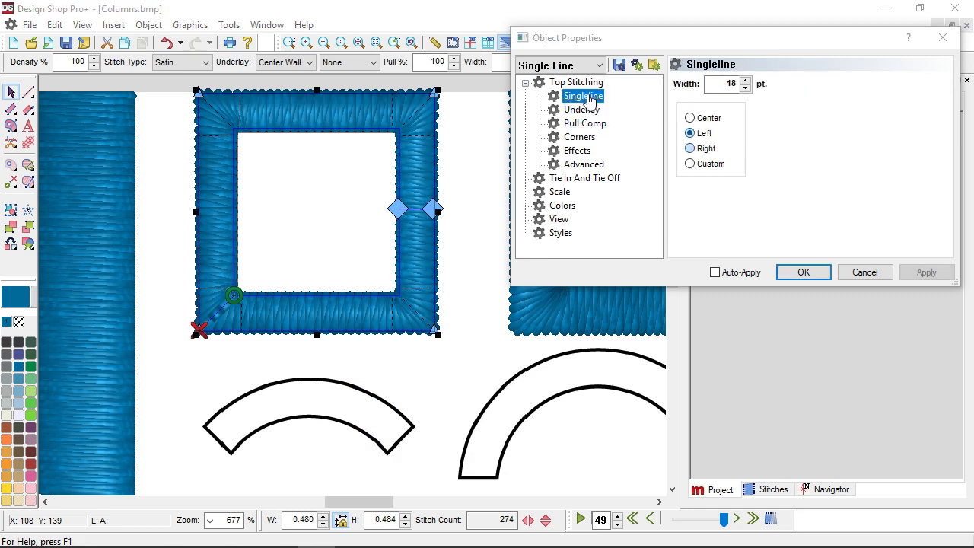
double_click(731, 84)
text(26)
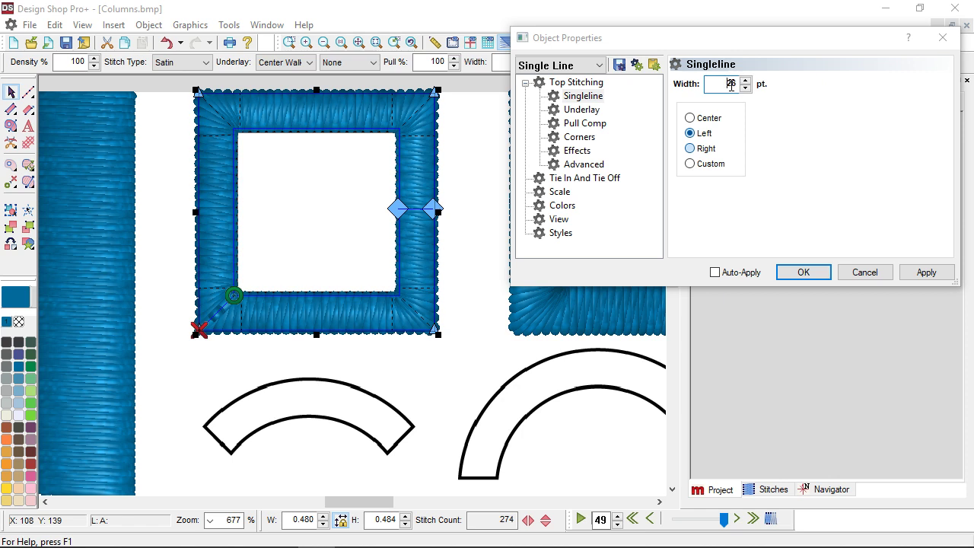
click(941, 277)
click(925, 272)
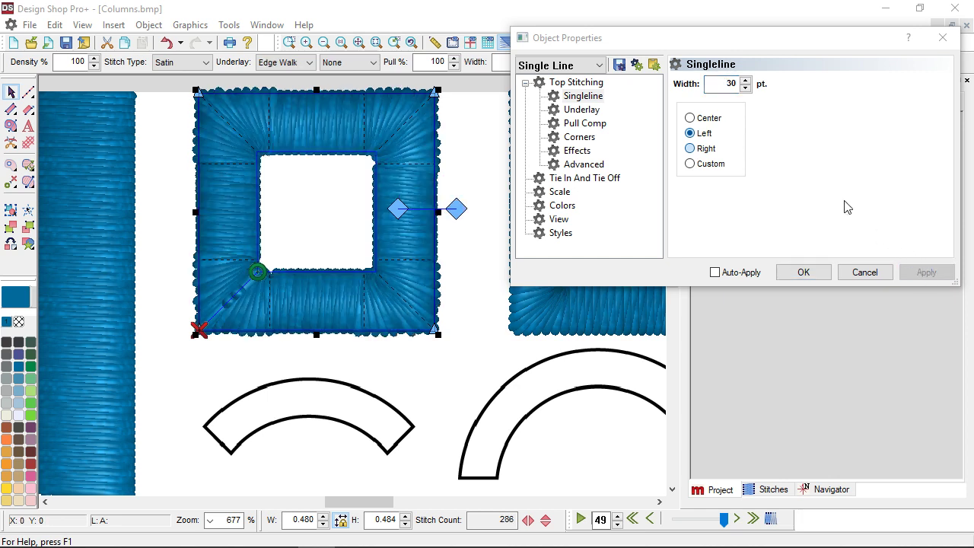
Try Center, Left and Right satin alignments on the square, viewing stitch lines.
click(690, 119)
click(925, 272)
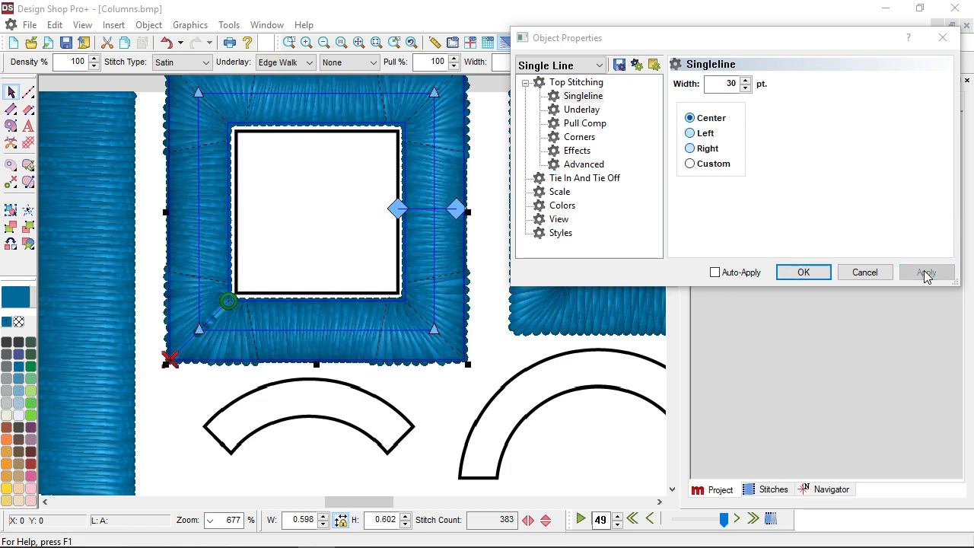
click(490, 43)
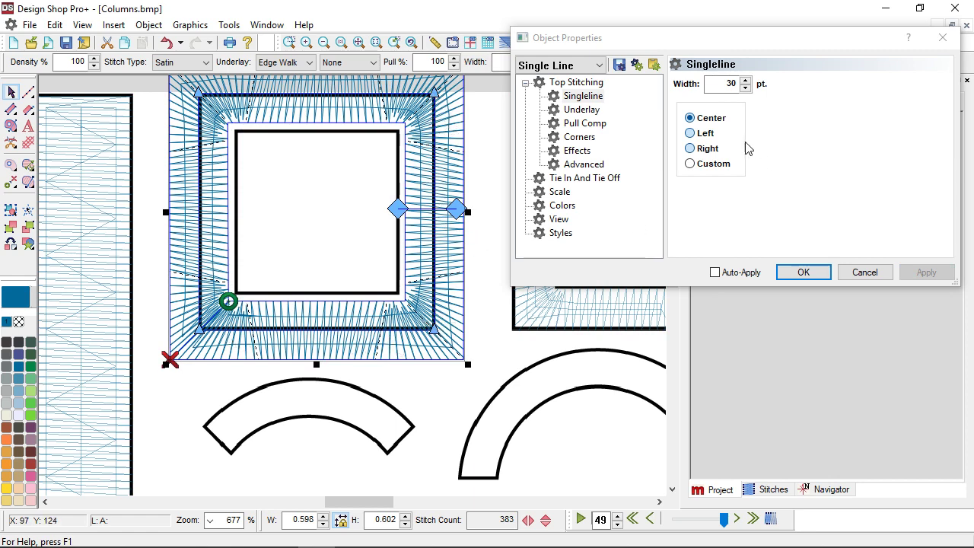
click(713, 136)
click(926, 274)
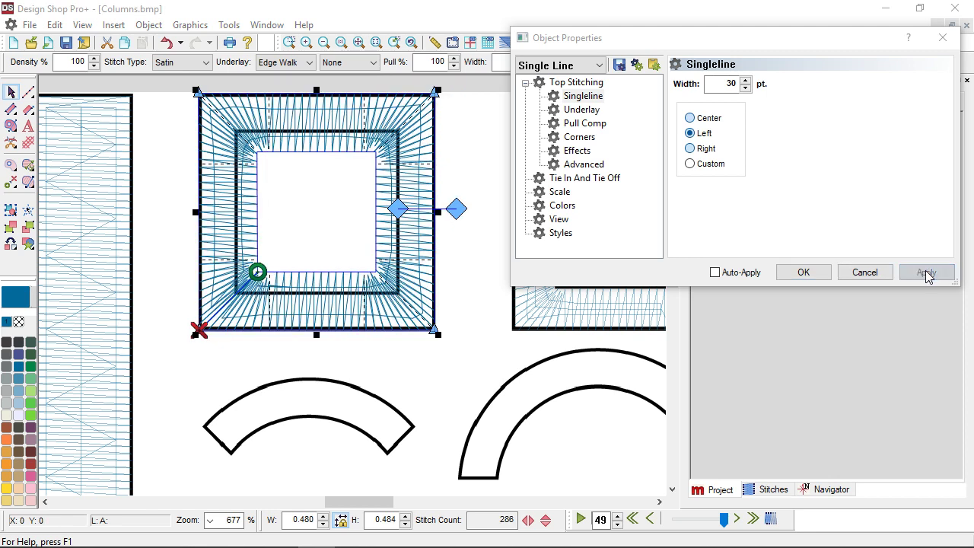
click(693, 149)
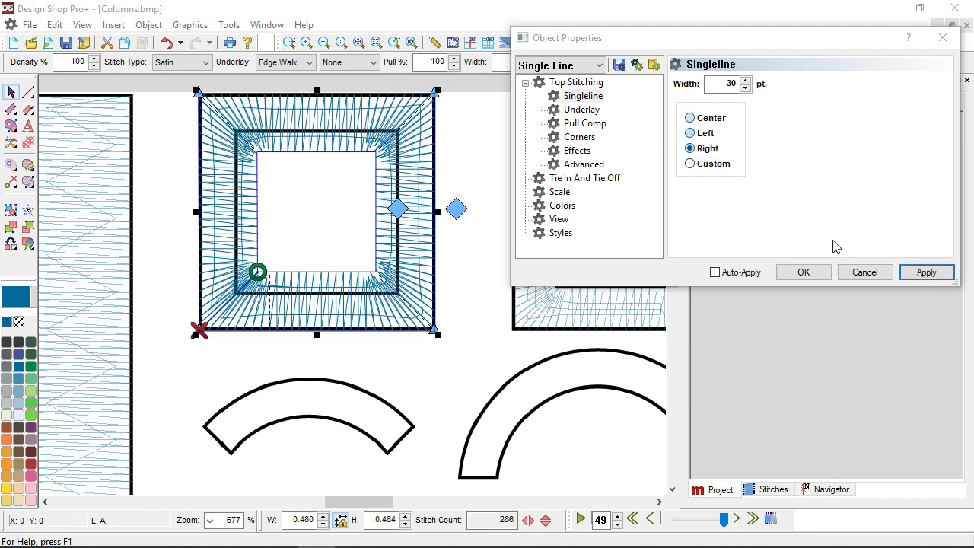
click(925, 273)
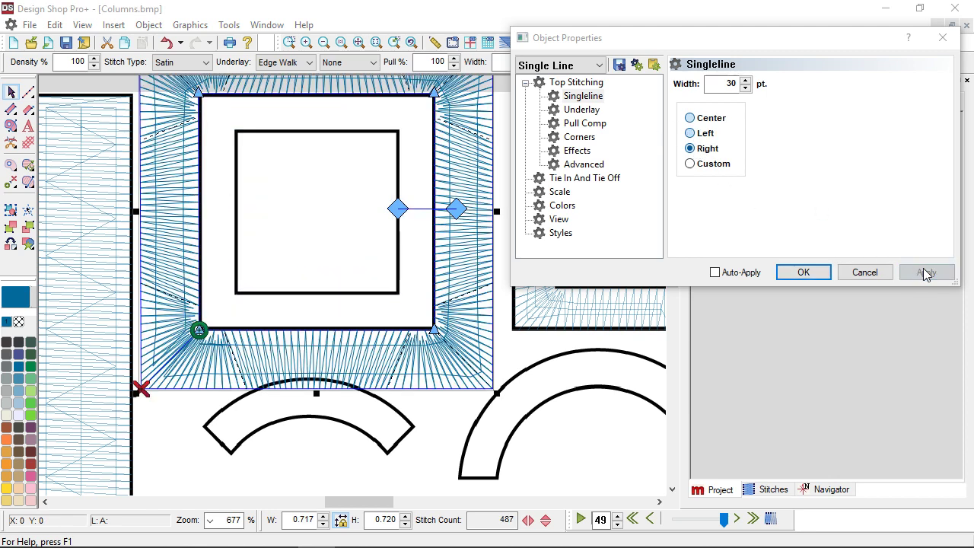
Switch the square's alignment to Custom with a 25% offset and apply.
click(691, 165)
double_click(752, 197)
text(75)
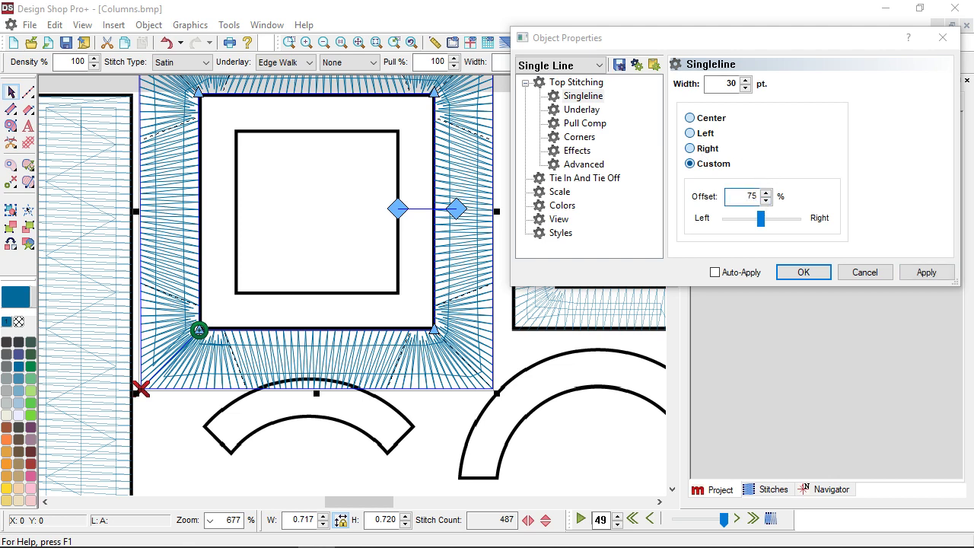
click(924, 271)
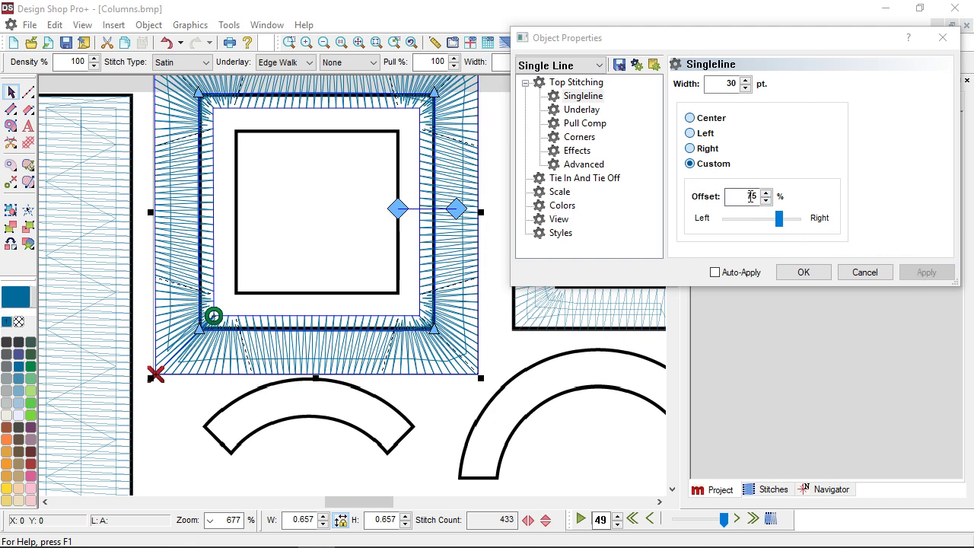
text(25)
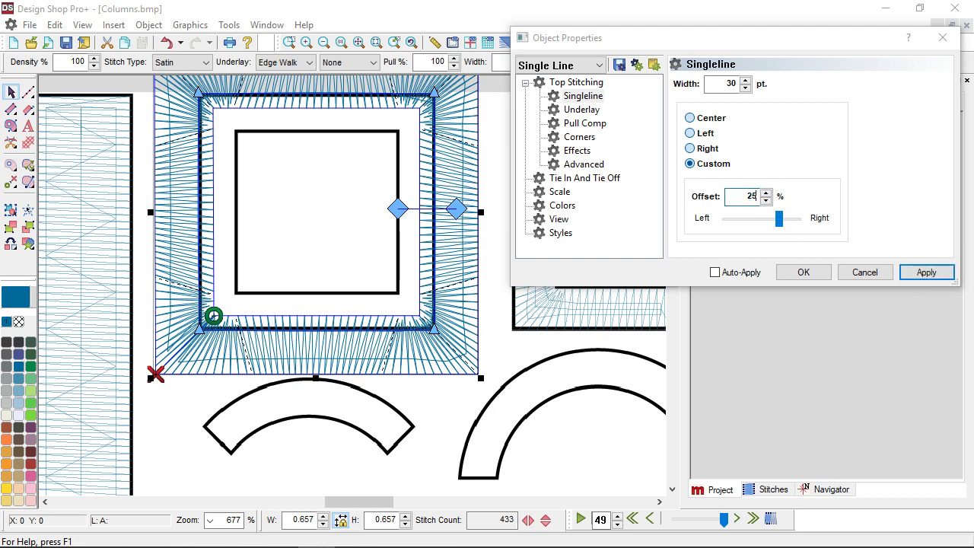
click(909, 272)
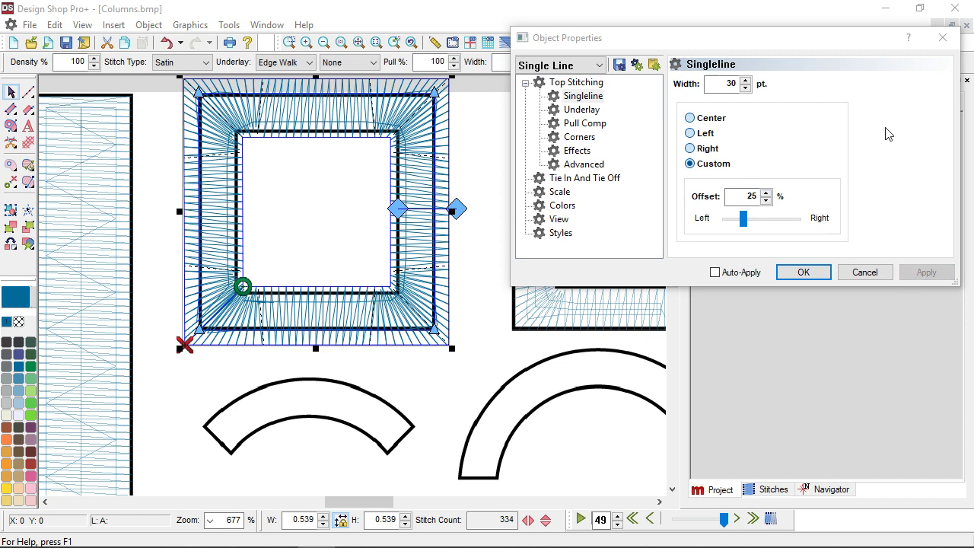
Move the square border above the template artwork and recolour it pink.
scroll(380, 229, up, 3)
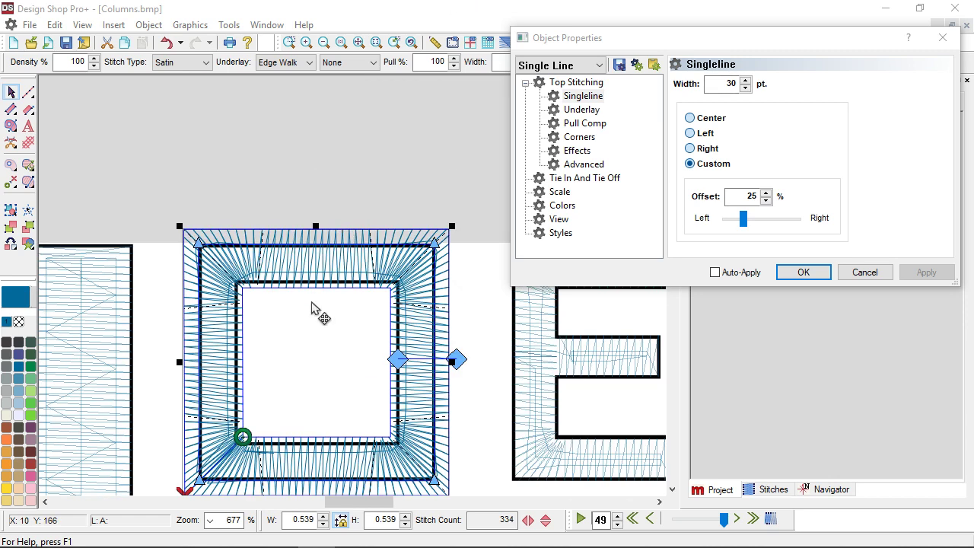
drag(309, 324, 304, 104)
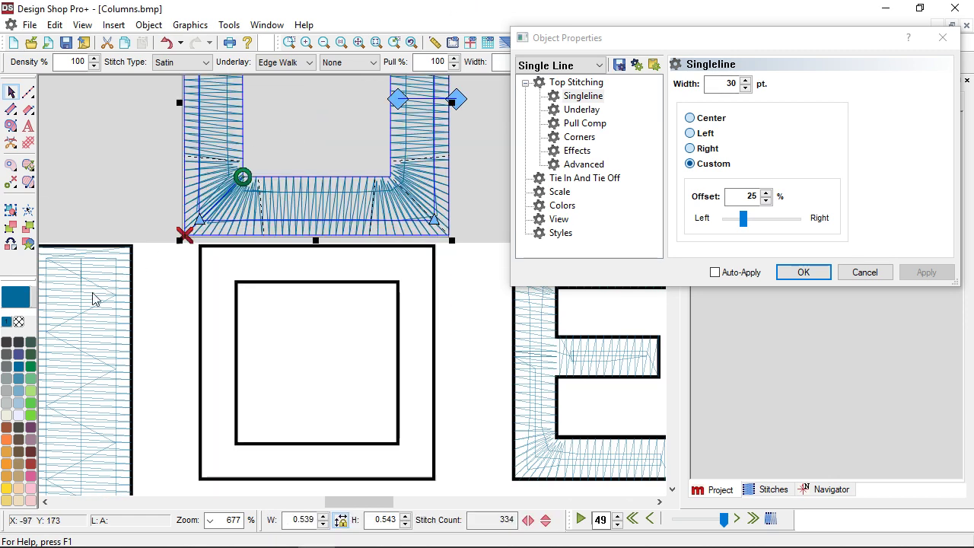
click(30, 476)
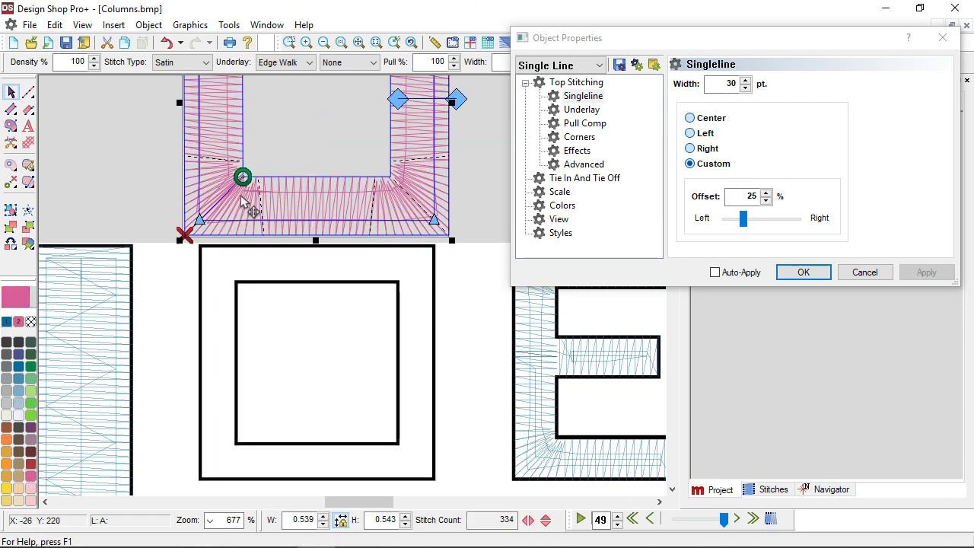
scroll(243, 201, up, 2)
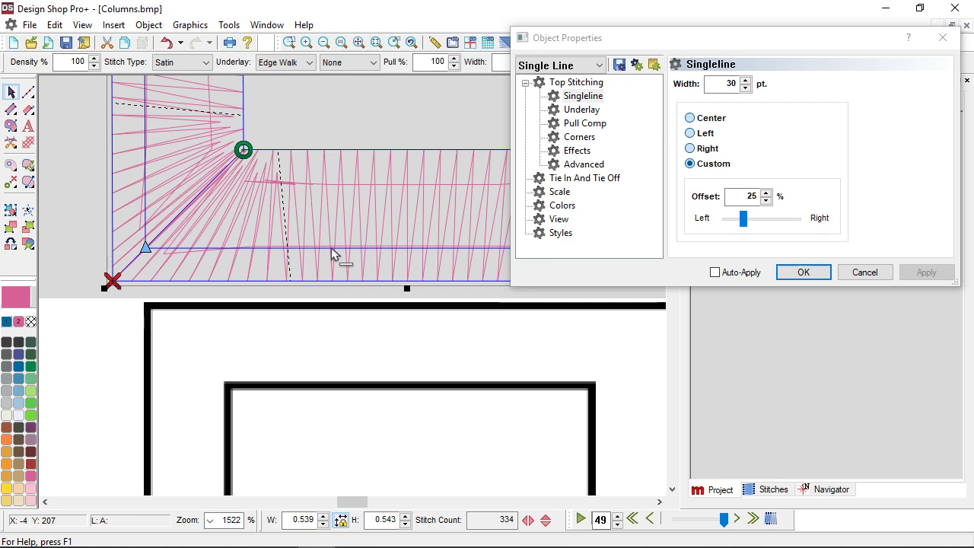
Check the square's Corners settings, leaving cap and miter unchecked.
scroll(333, 254, down, 1)
scroll(334, 254, down, 1)
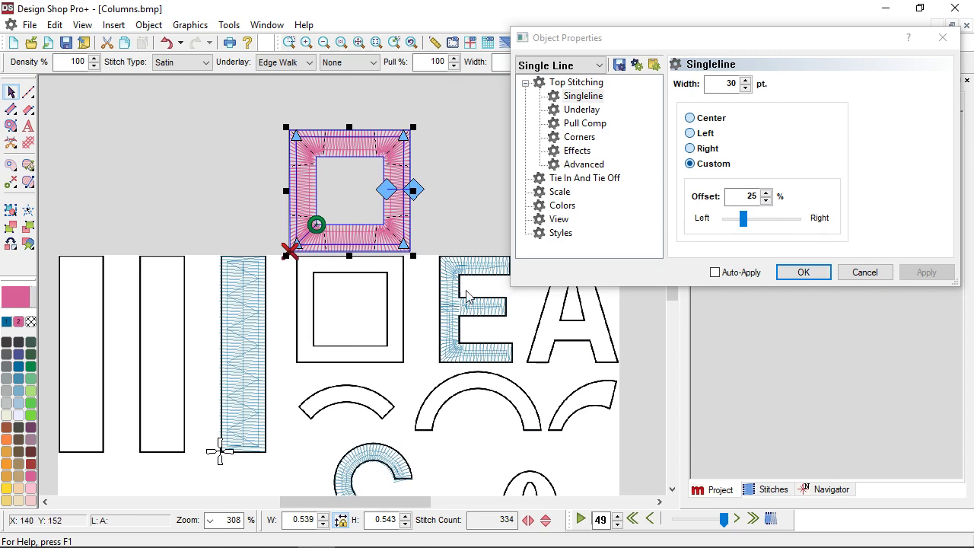
scroll(462, 301, down, 1)
scroll(462, 300, down, 1)
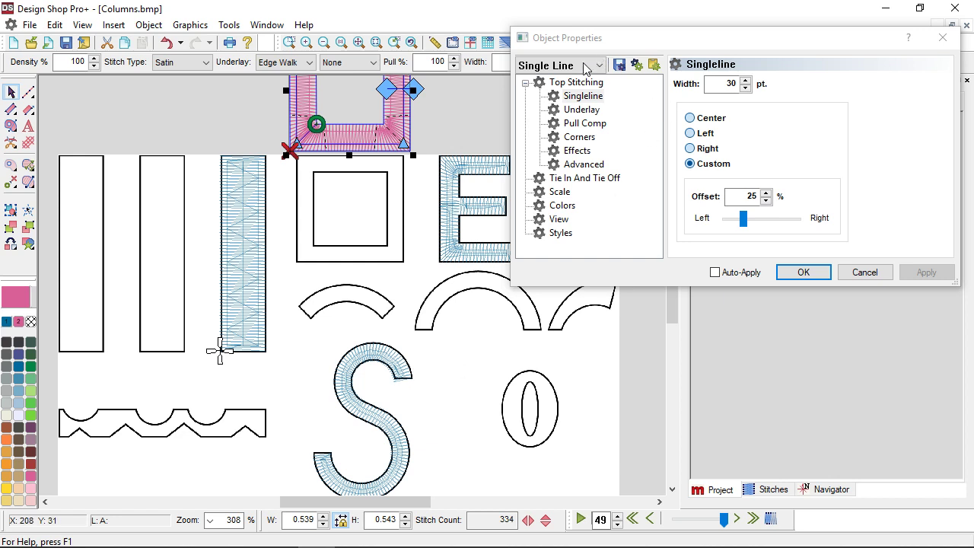
click(578, 137)
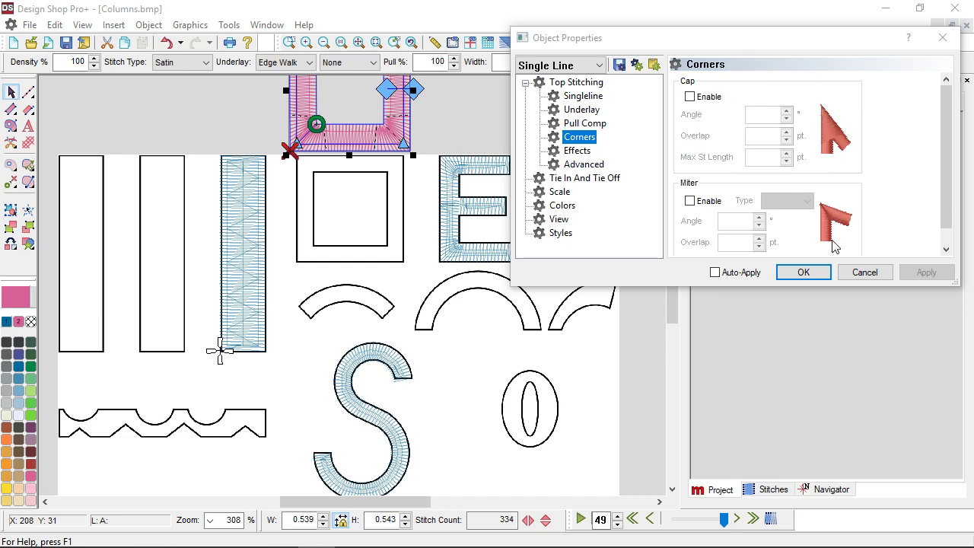
Draw a three-point inverted-V Single Line satin column with the default width.
click(850, 276)
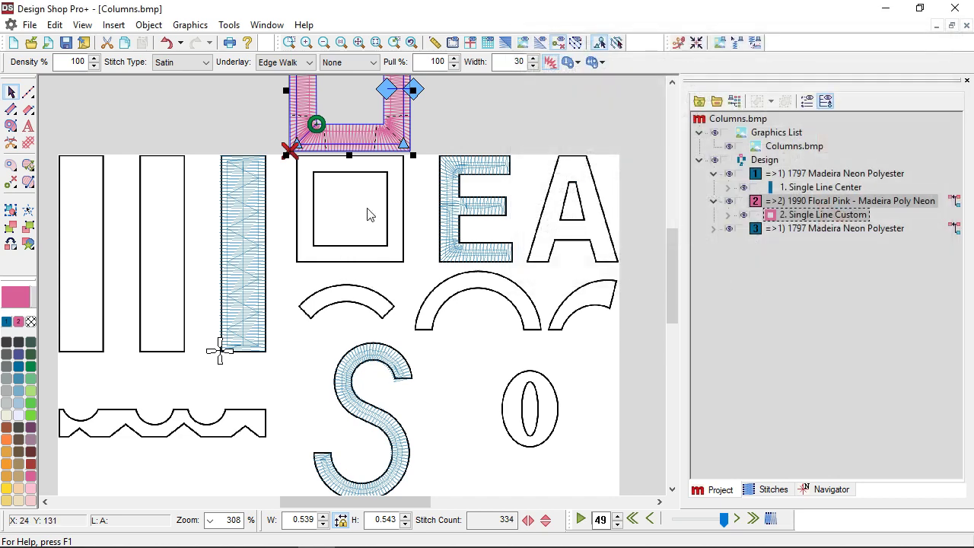
scroll(469, 202, up, 3)
scroll(470, 201, up, 1)
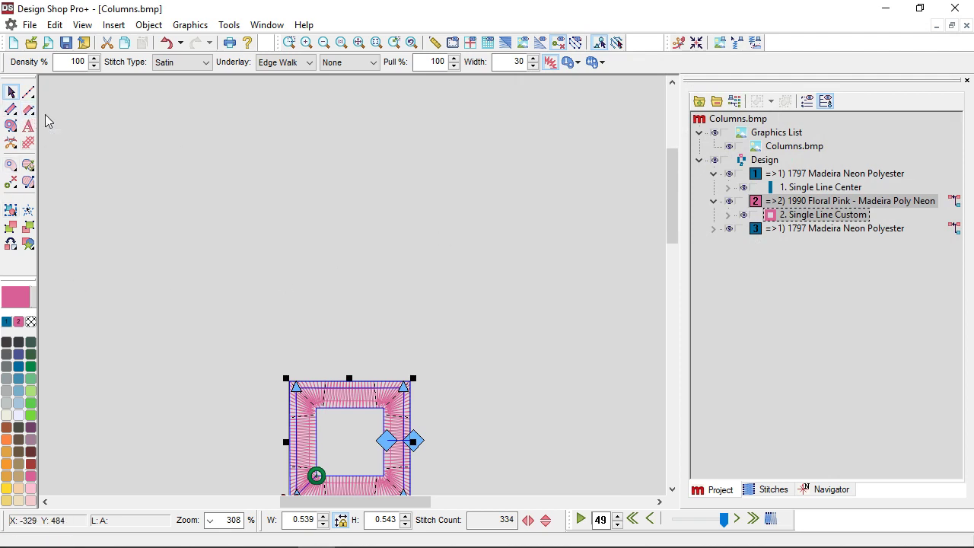
drag(30, 116, 45, 113)
click(137, 297)
click(152, 163)
click(176, 291)
key(Return)
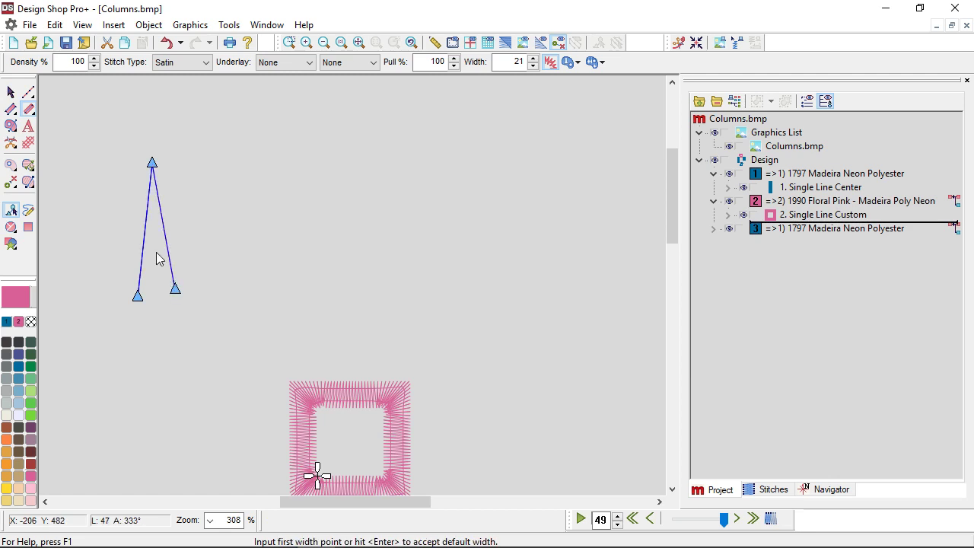
key(Return)
Move the right leg's end outward, preview the stitches, and colour the column dark red.
click(11, 92)
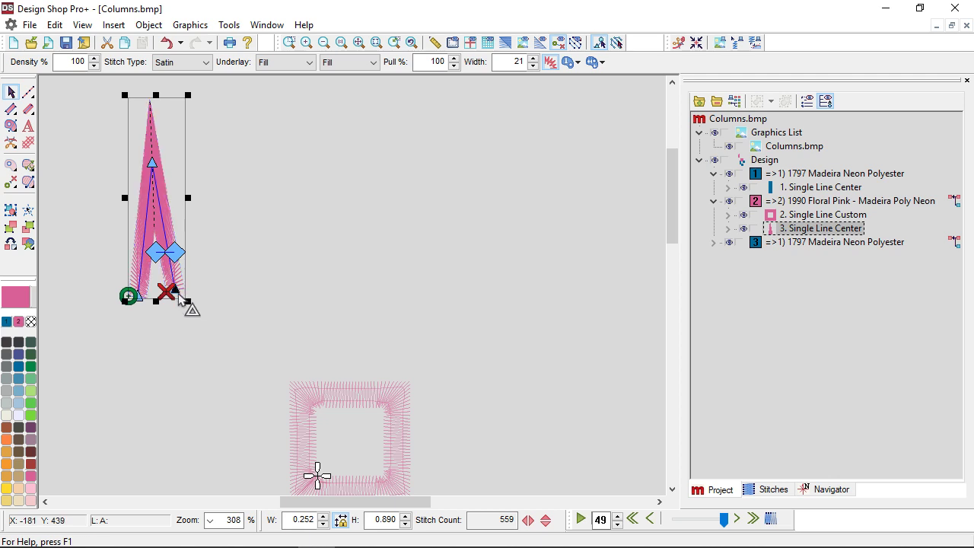
drag(184, 299, 190, 306)
scroll(182, 255, up, 2)
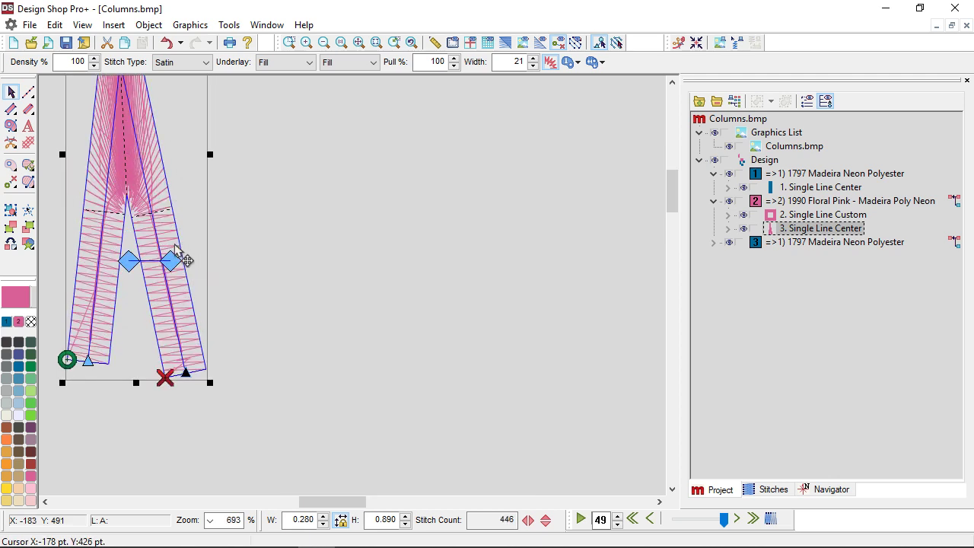
scroll(182, 254, up, 3)
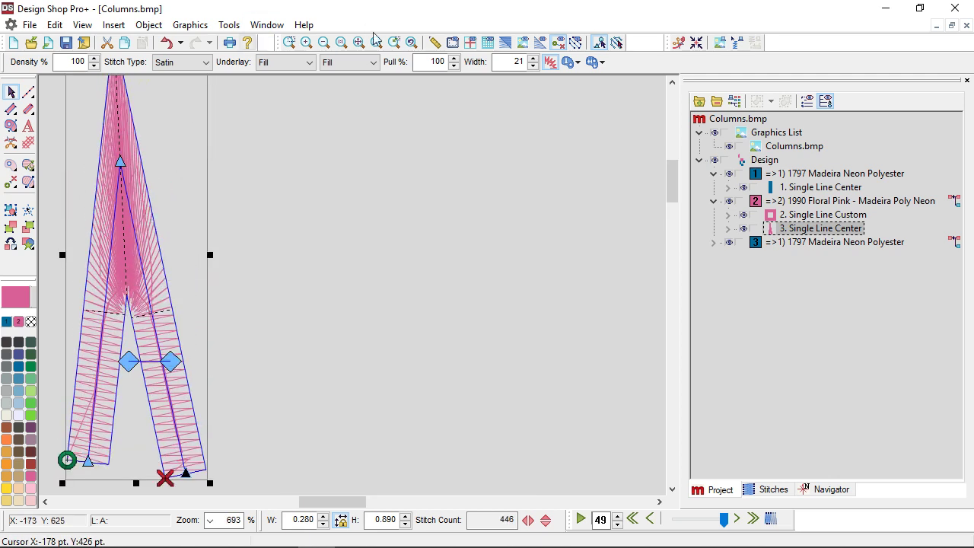
click(504, 43)
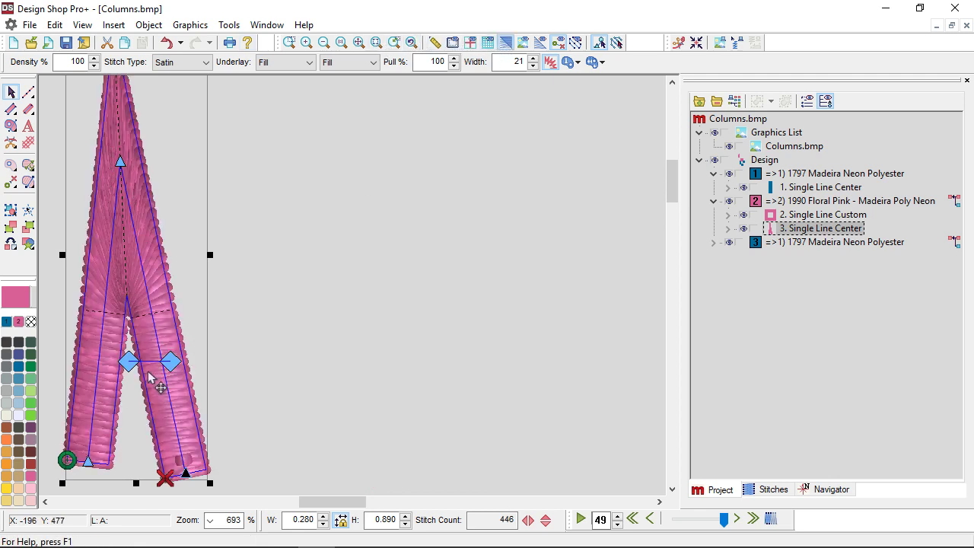
click(505, 42)
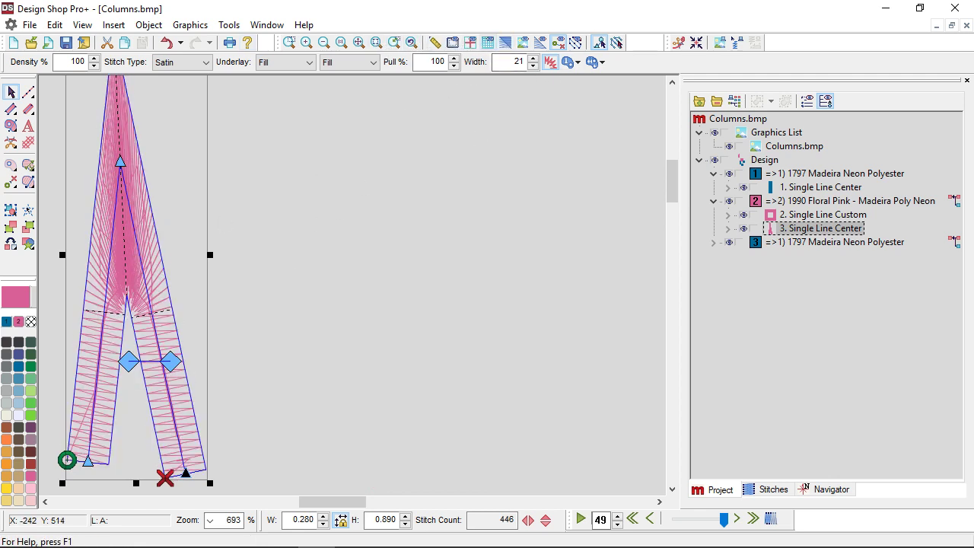
click(30, 463)
Turn on capped corners for the dark-red column in its Corners properties.
right_click(182, 142)
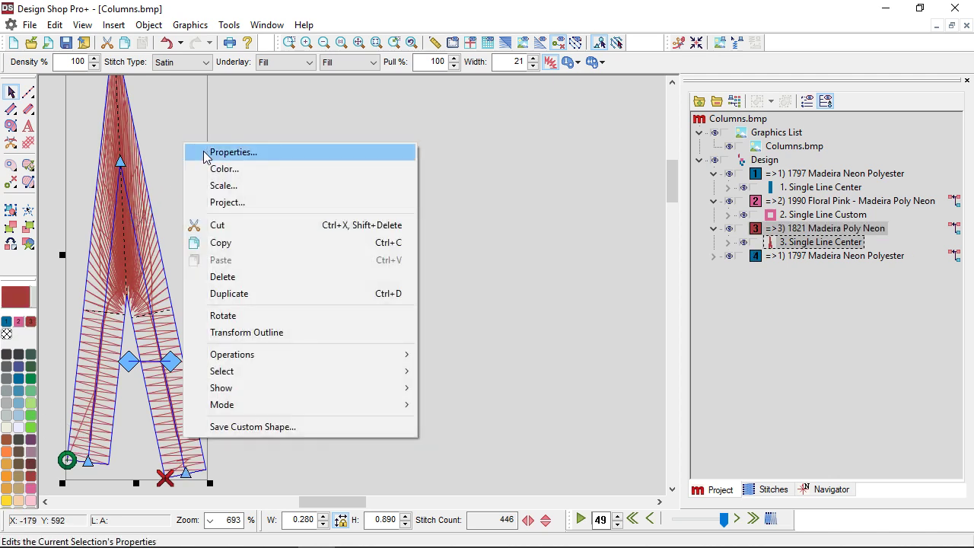
click(207, 154)
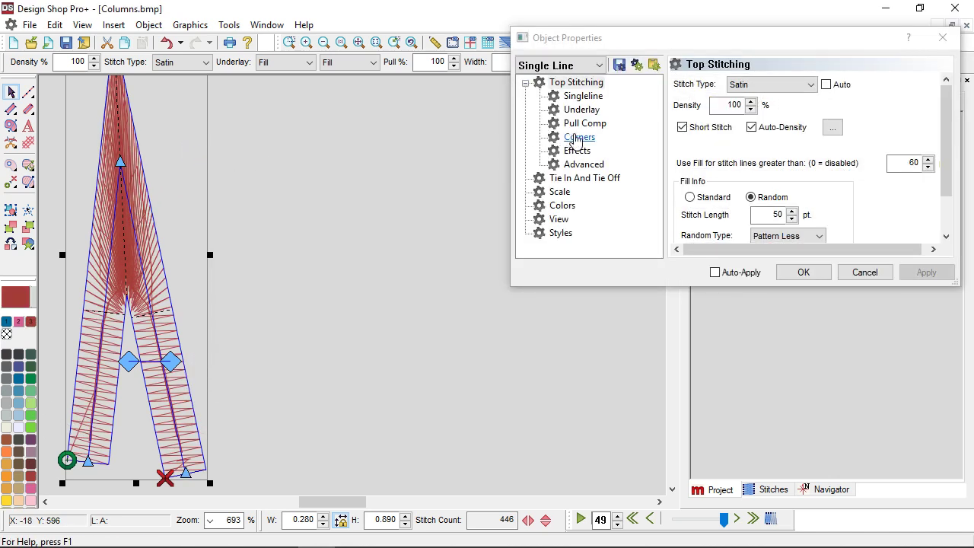
click(578, 139)
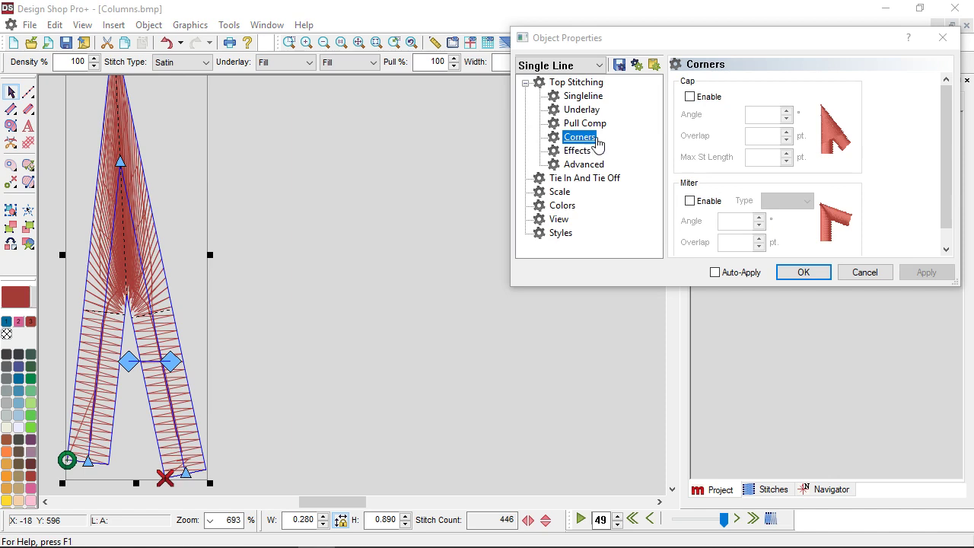
click(690, 98)
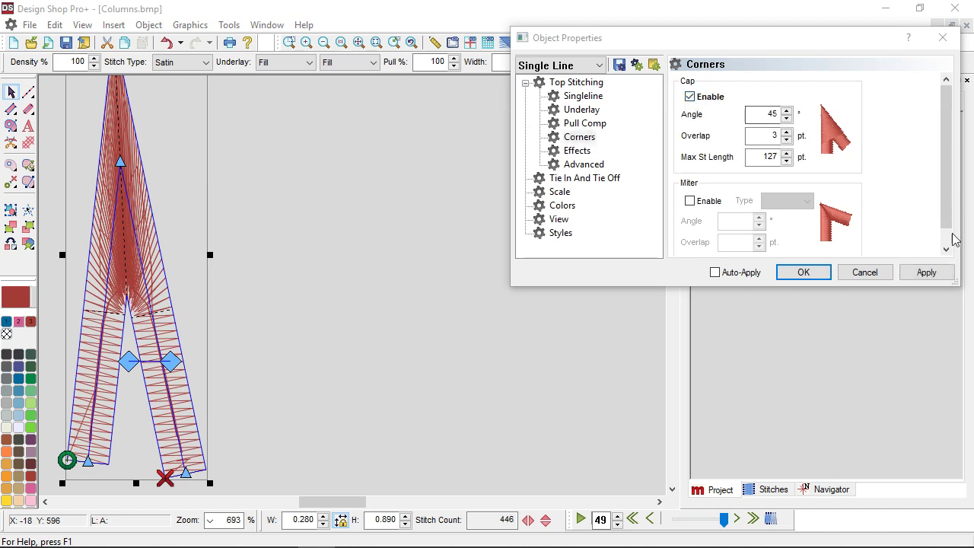
click(926, 272)
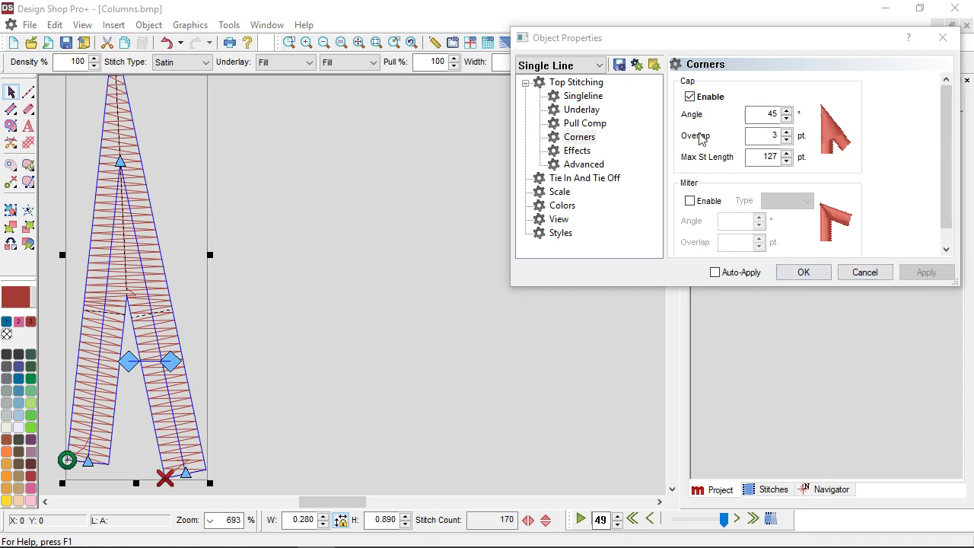
Try mitered corners instead, including miter type 2, on the column.
click(689, 98)
click(689, 201)
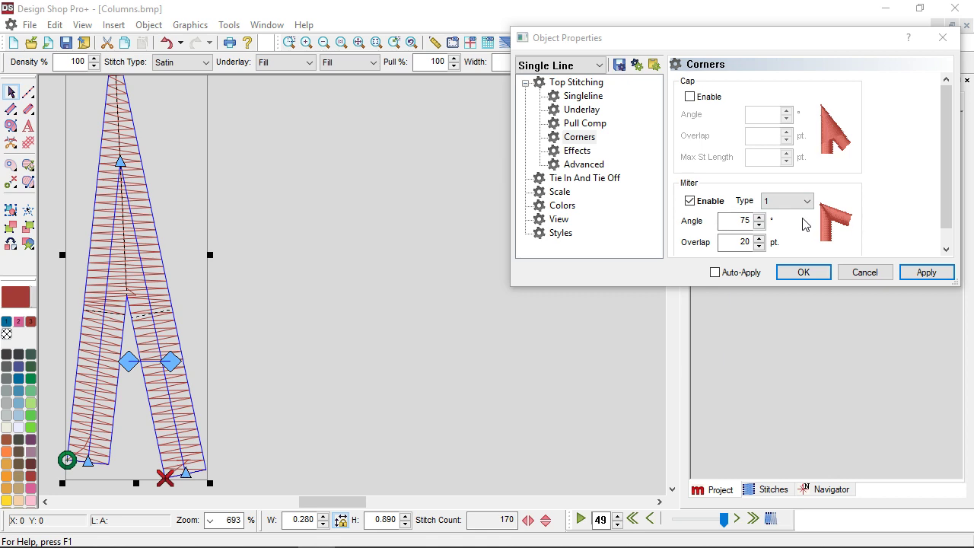
click(923, 271)
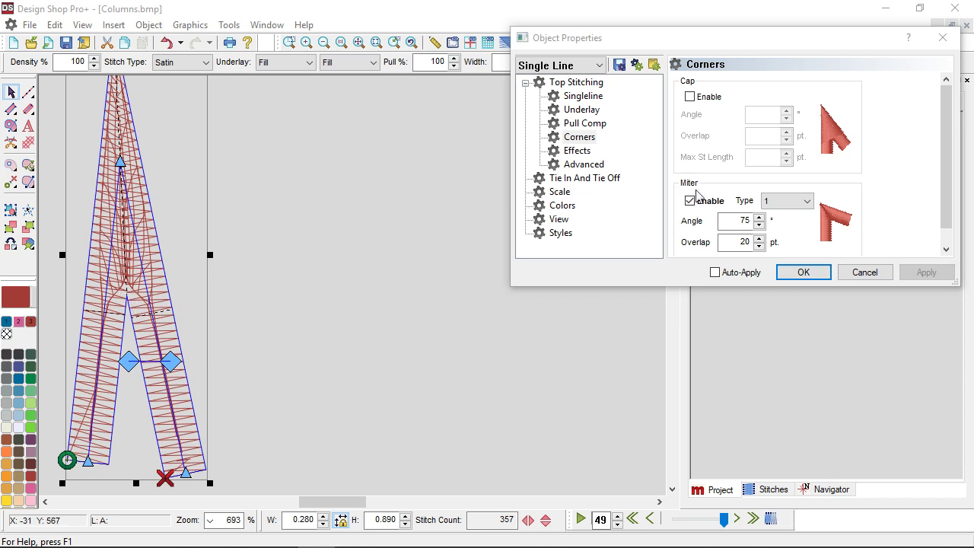
click(784, 202)
click(786, 226)
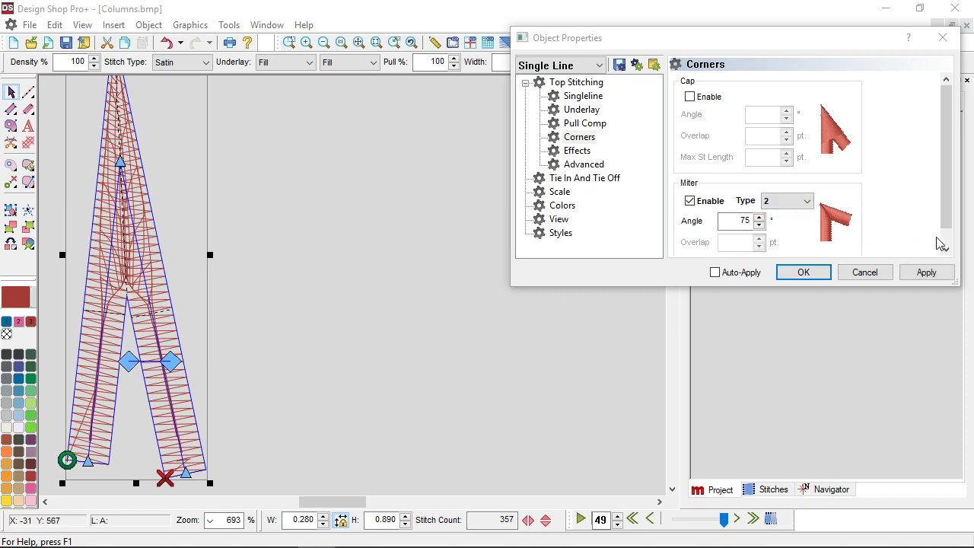
click(923, 272)
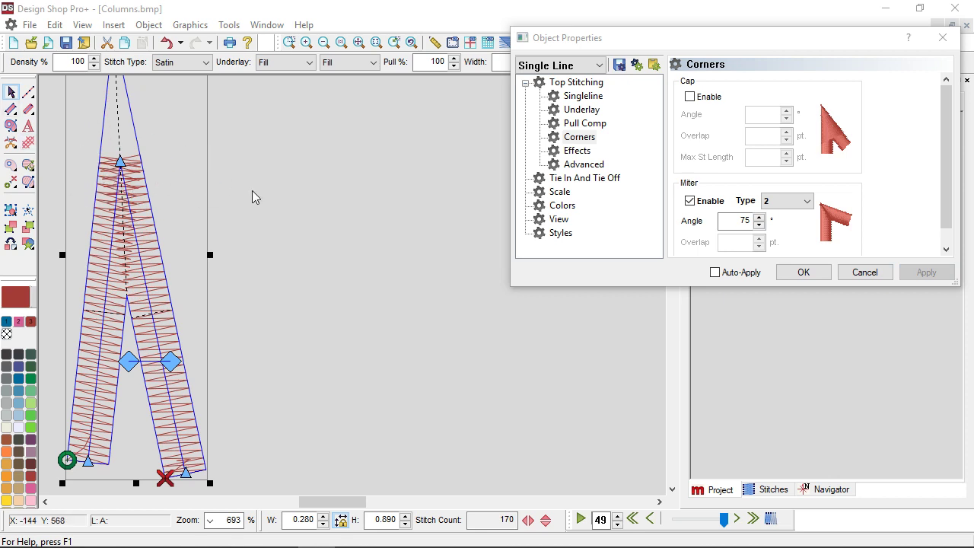
Settle on capped corners (angle 45, overlap 3) with miter off, and confirm.
click(690, 97)
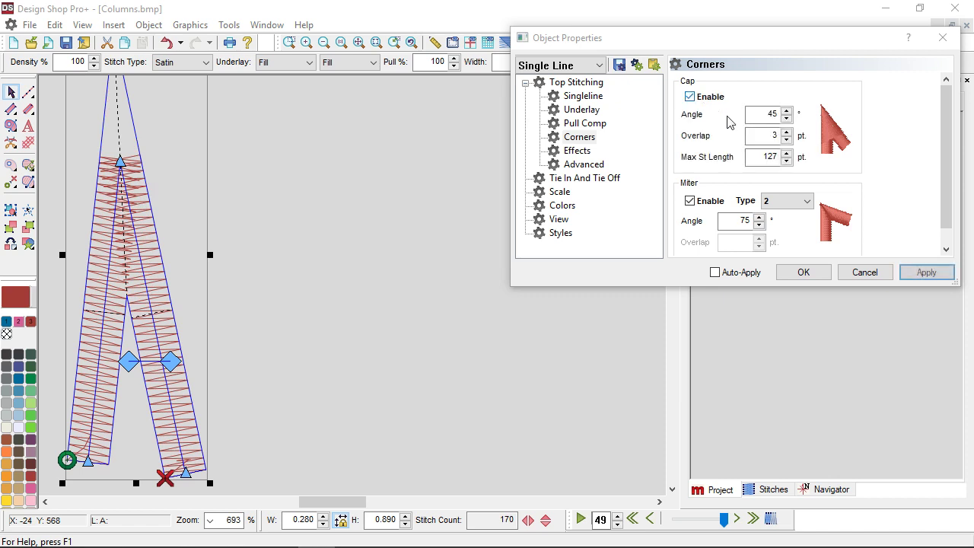
click(690, 201)
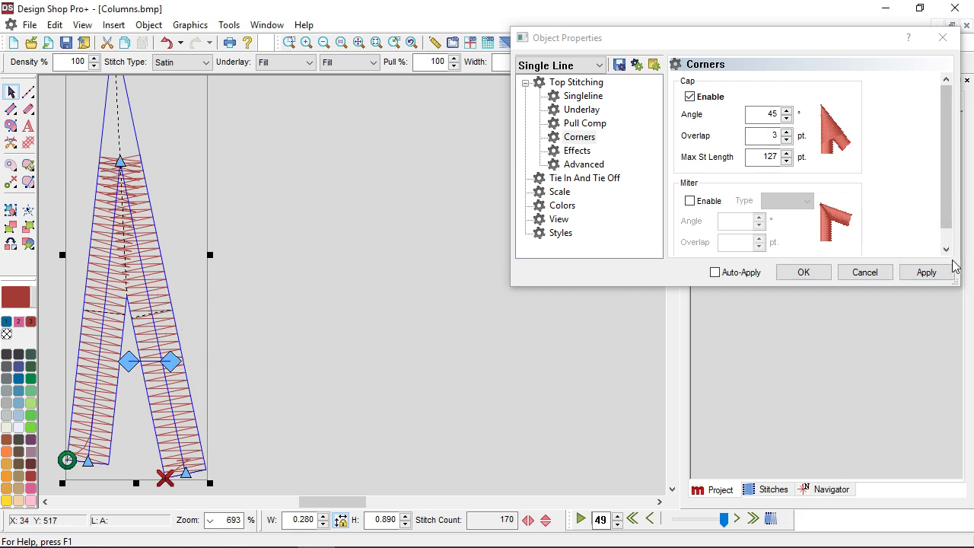
click(936, 274)
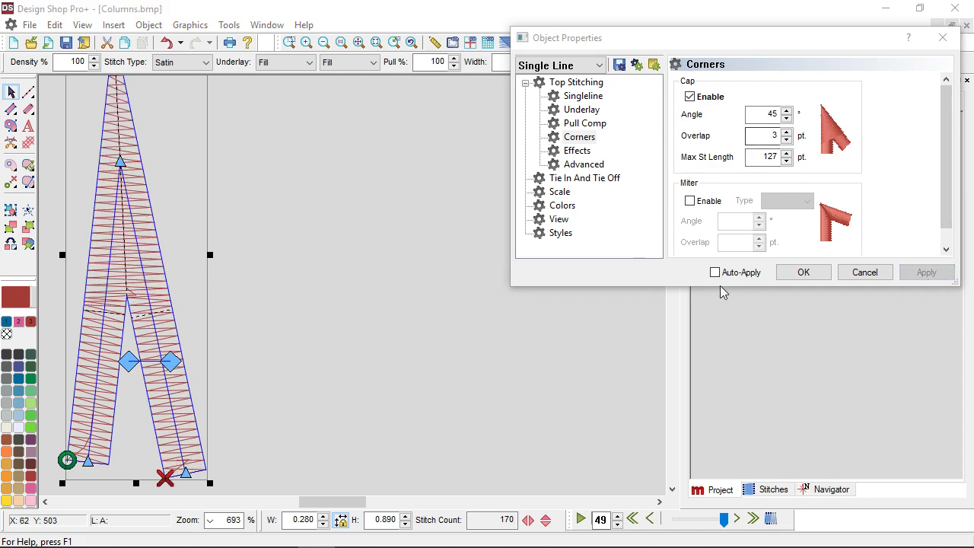
click(804, 272)
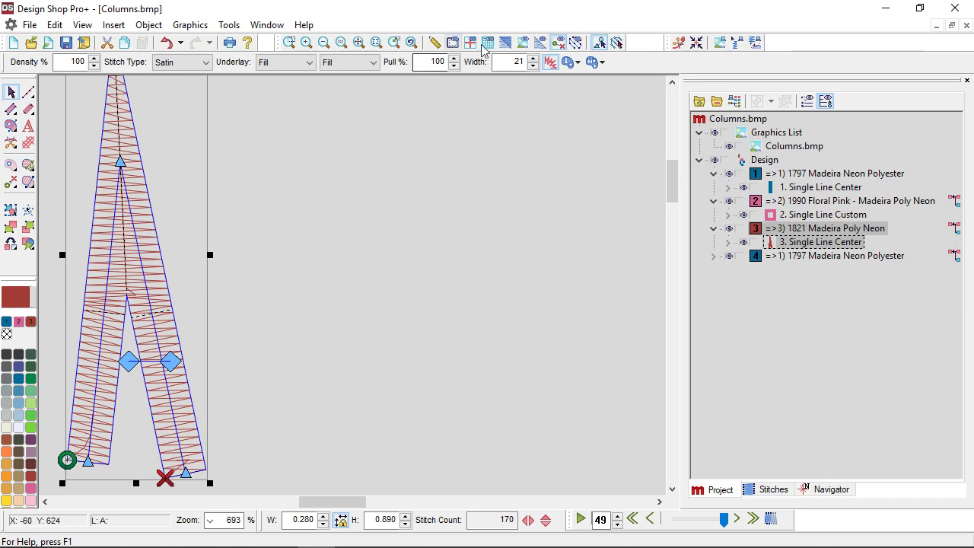
Show the full design in realistic stitches, deselected and zoomed out, totalling 1178 stitches.
click(506, 42)
scroll(233, 312, down, 3)
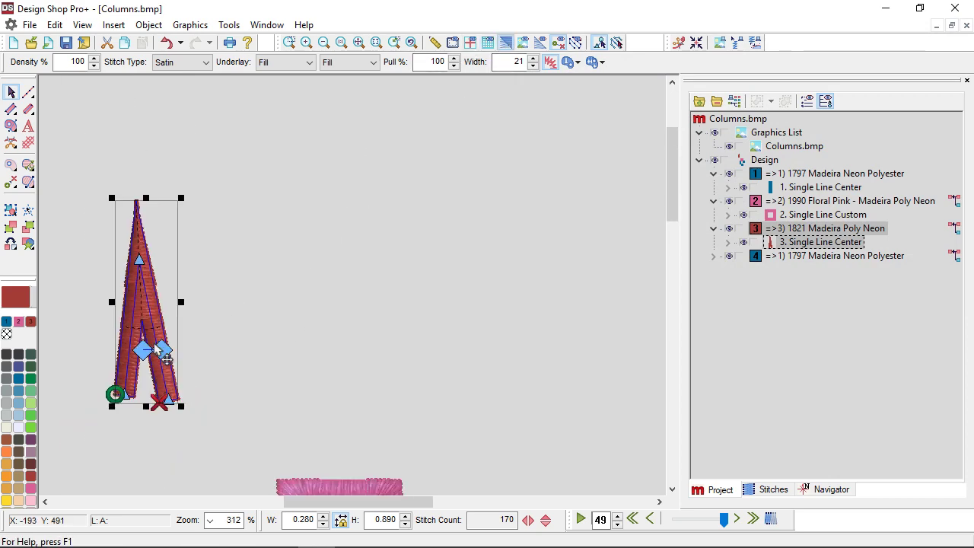
click(277, 317)
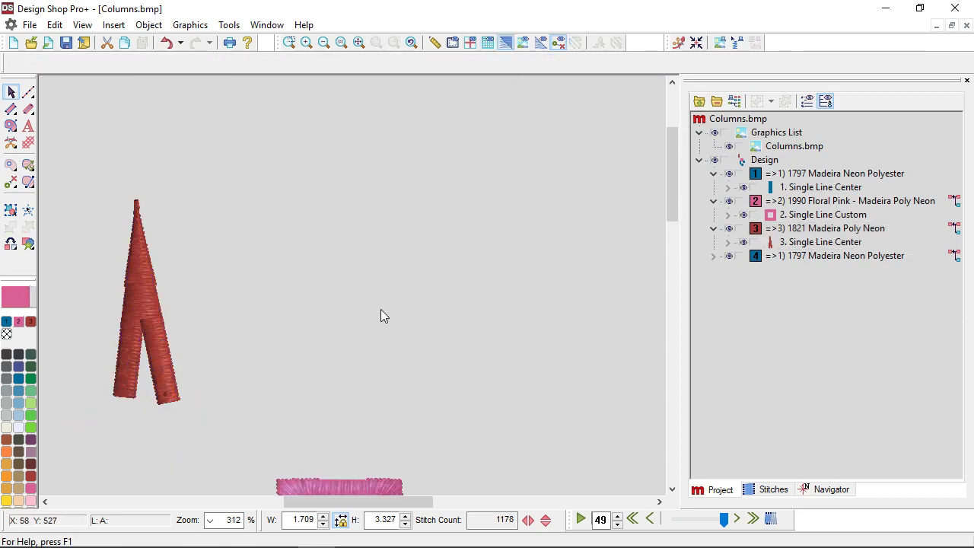
scroll(380, 309, down, 3)
scroll(380, 309, down, 3)
scroll(369, 358, down, 1)
scroll(369, 357, down, 1)
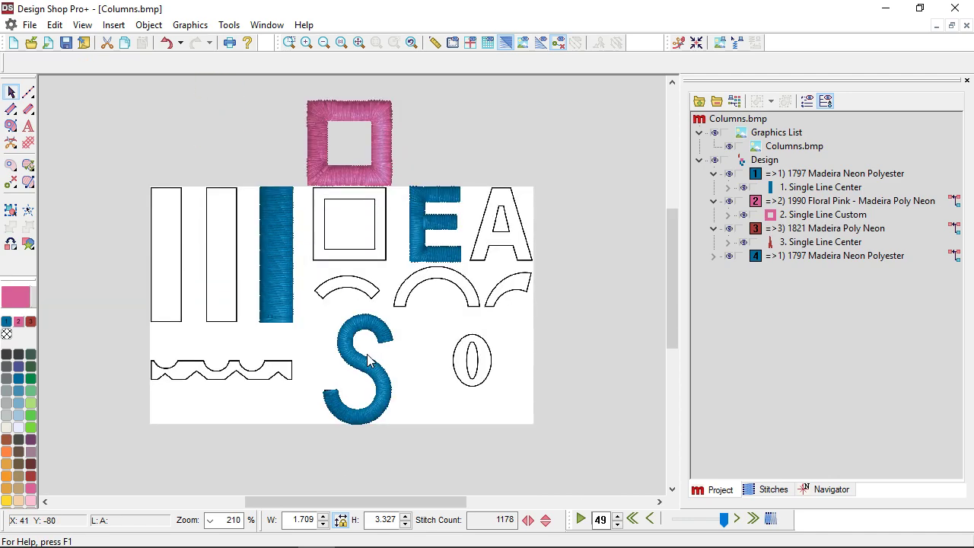